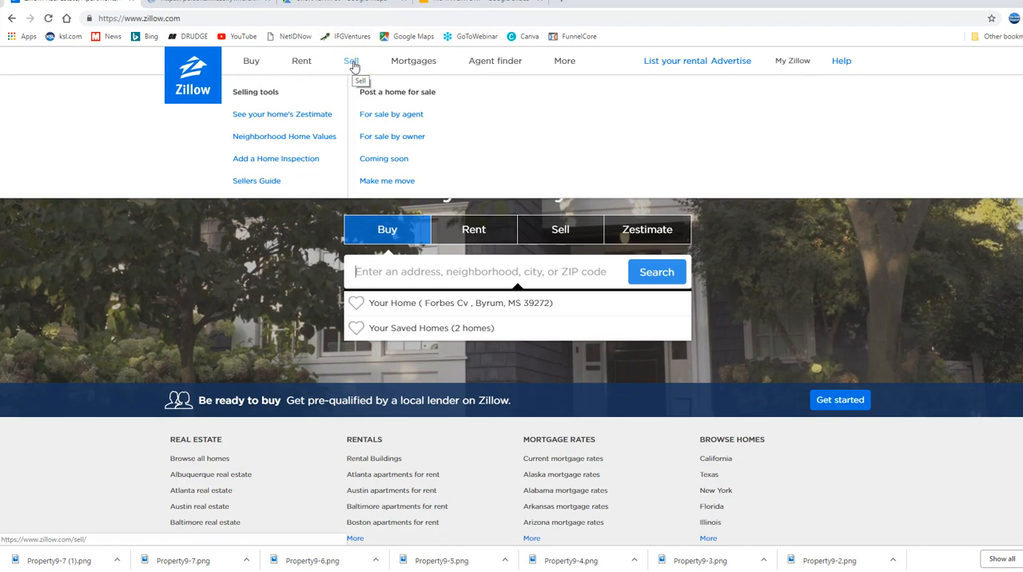
# Open the For Sale by Owner posting form and replace the prefilled street address with the property's street name
pyautogui.click(355, 67)
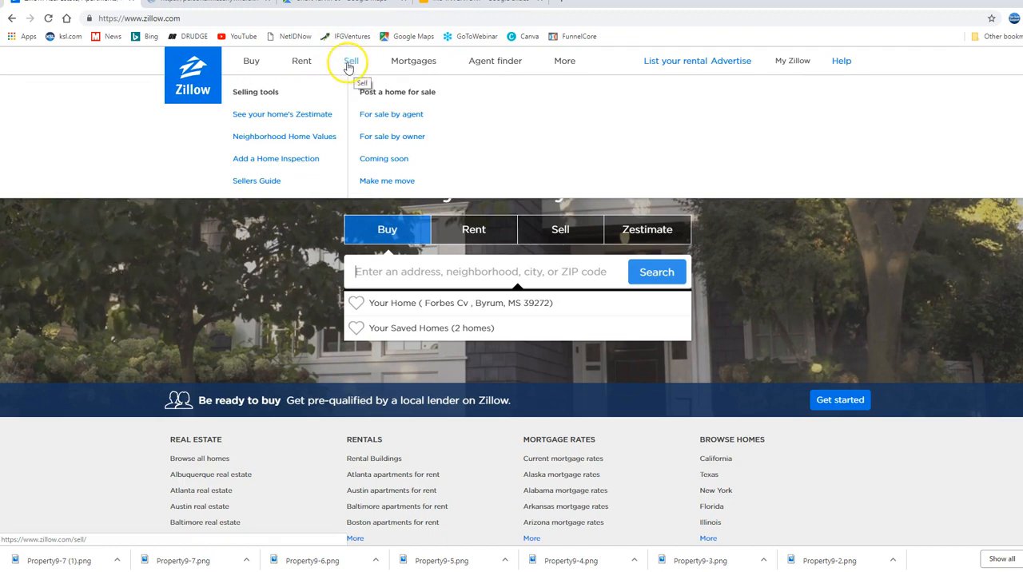
pyautogui.click(382, 140)
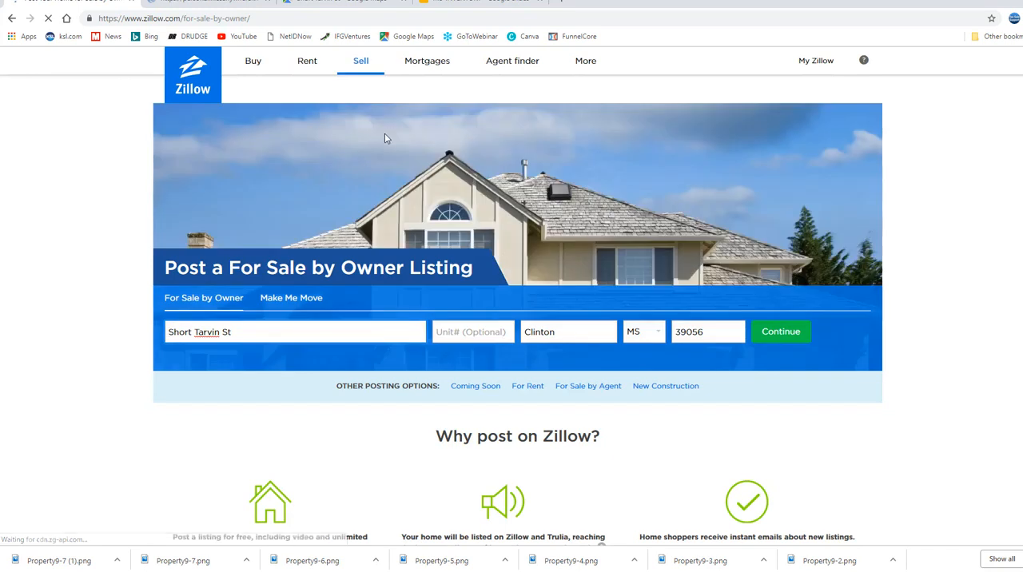
pyautogui.moveTo(251, 331); pyautogui.dragTo(120, 329)
pyautogui.press('BackSpace')
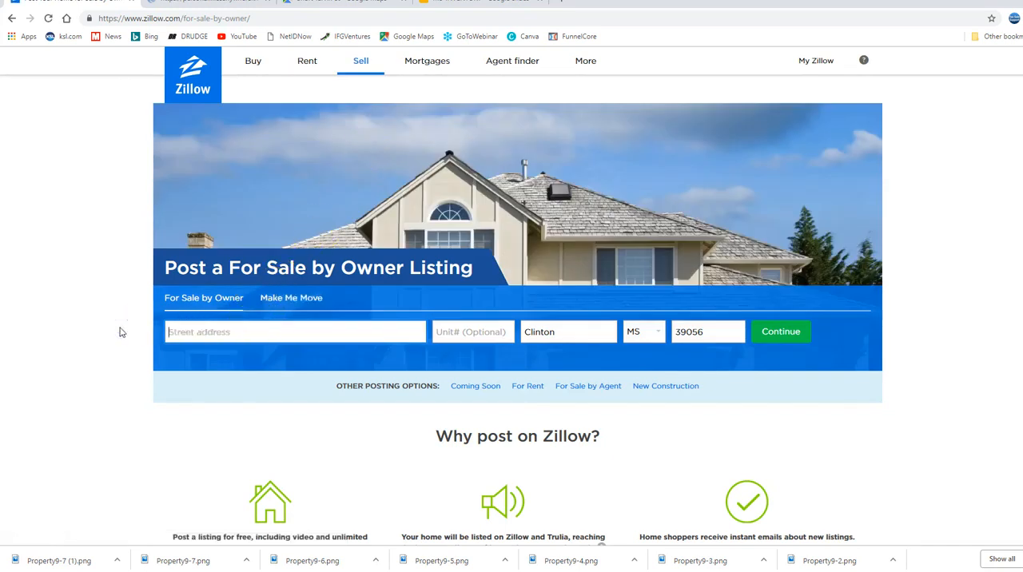
pyautogui.click(177, 334)
pyautogui.write('River')
pyautogui.write('nd')
# Switch to the blank browser tab and open Google Maps
pyautogui.click(559, 7)
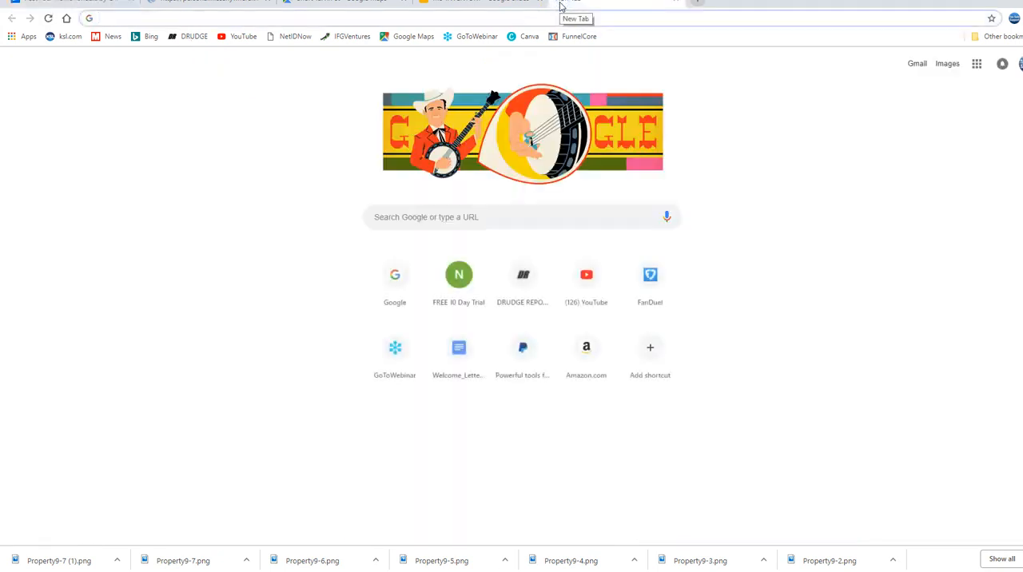
pyautogui.write('River')
pyautogui.press('BackSpace')
pyautogui.press('BackSpace')
pyautogui.press('BackSpace')
pyautogui.press('BackSpace')
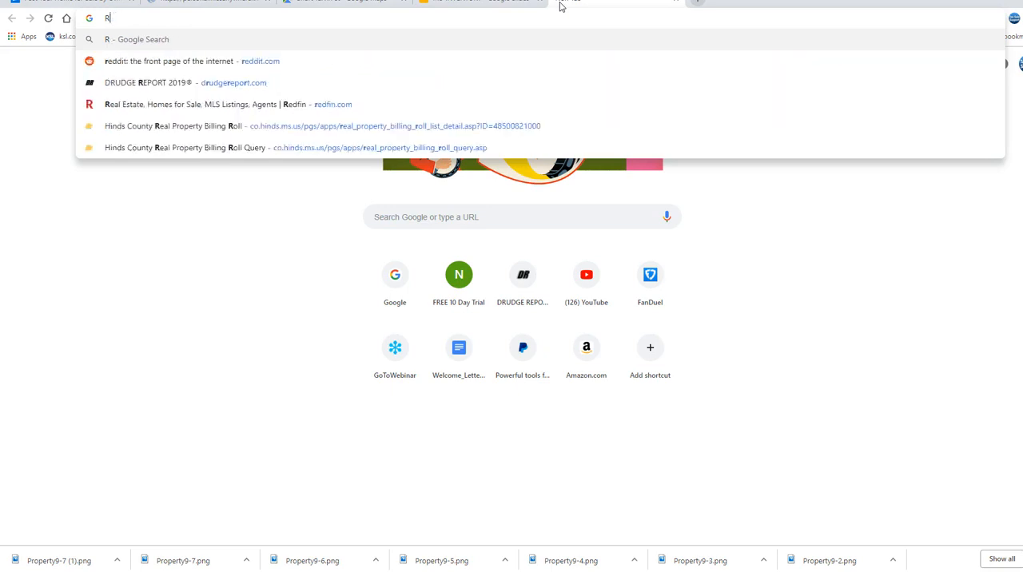
pyautogui.press('BackSpace')
pyautogui.click(410, 42)
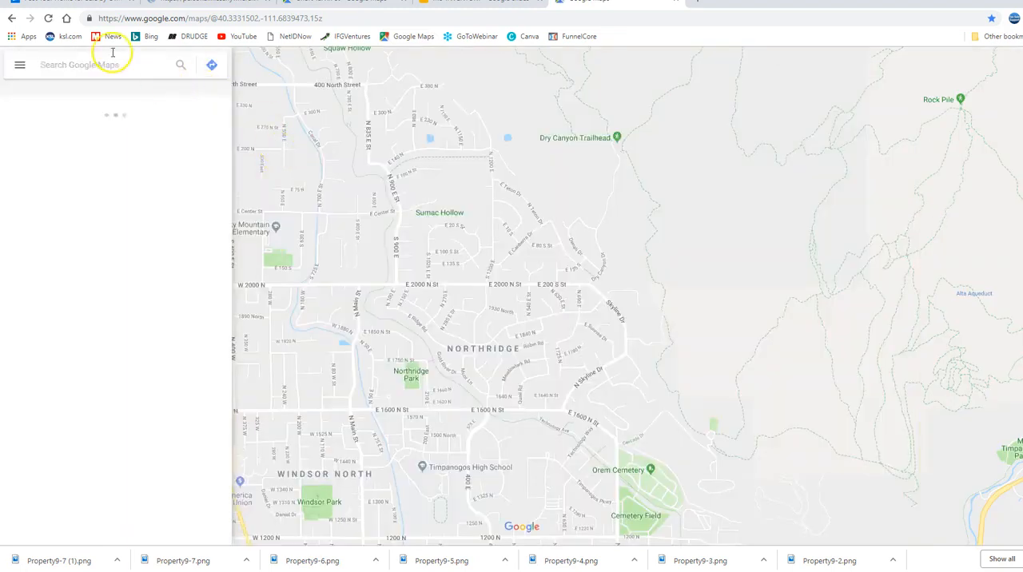
# Search the map for the property's street in Jackson, MS
pyautogui.click(109, 63)
pyautogui.write('River')
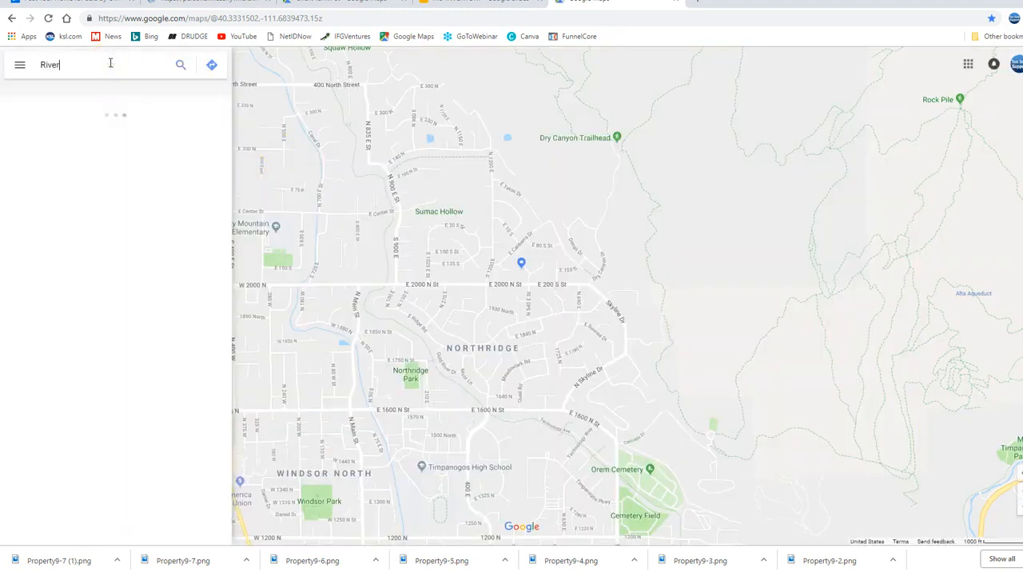
pyautogui.write('bend ')
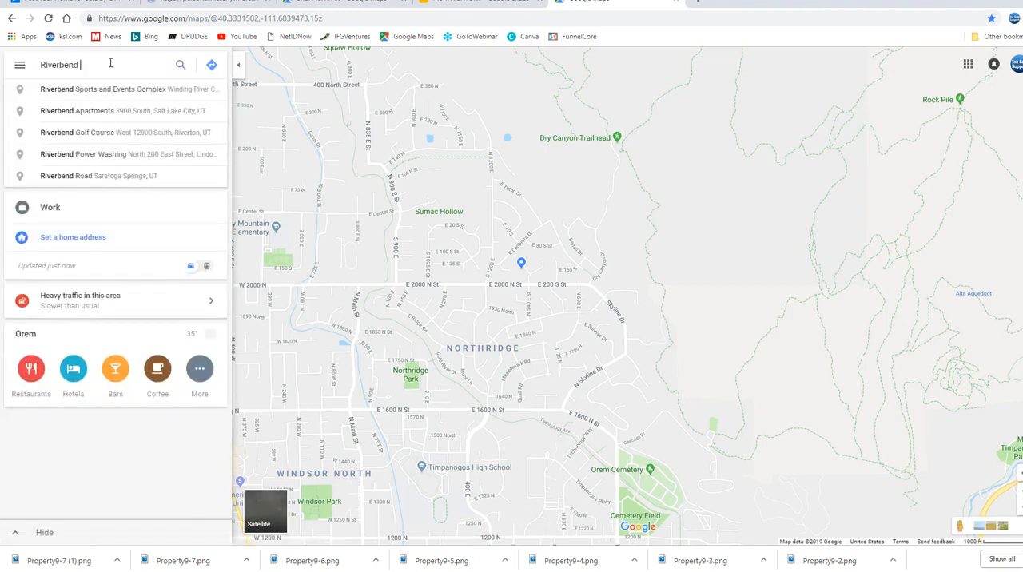
pyautogui.write('Dri')
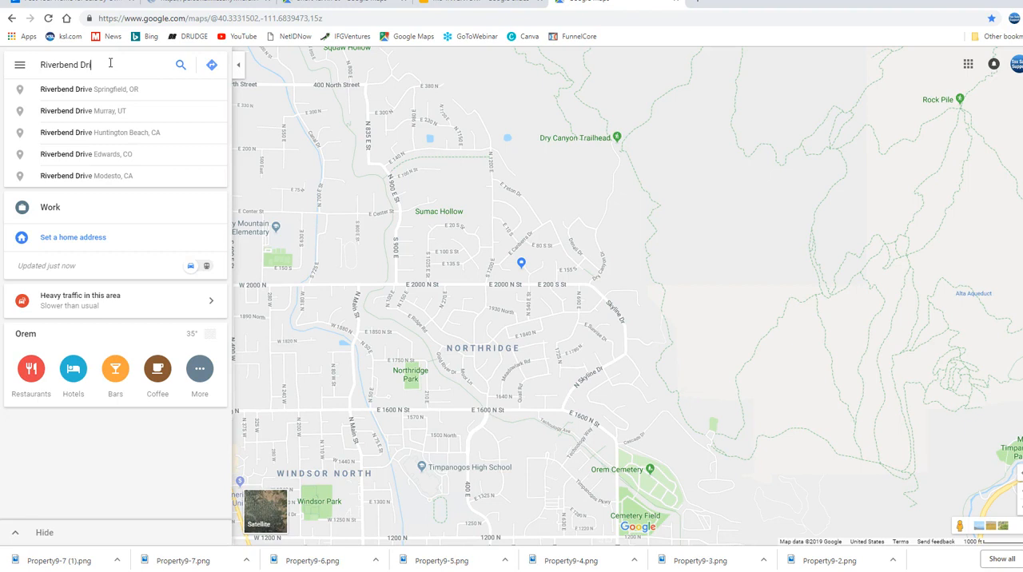
pyautogui.write('ve, Jacks')
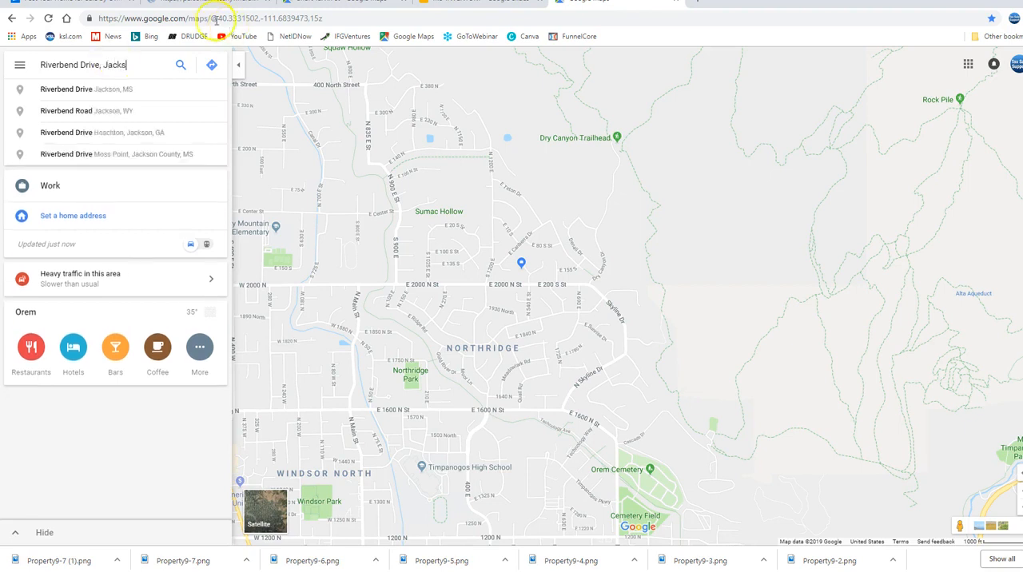
pyautogui.click(94, 89)
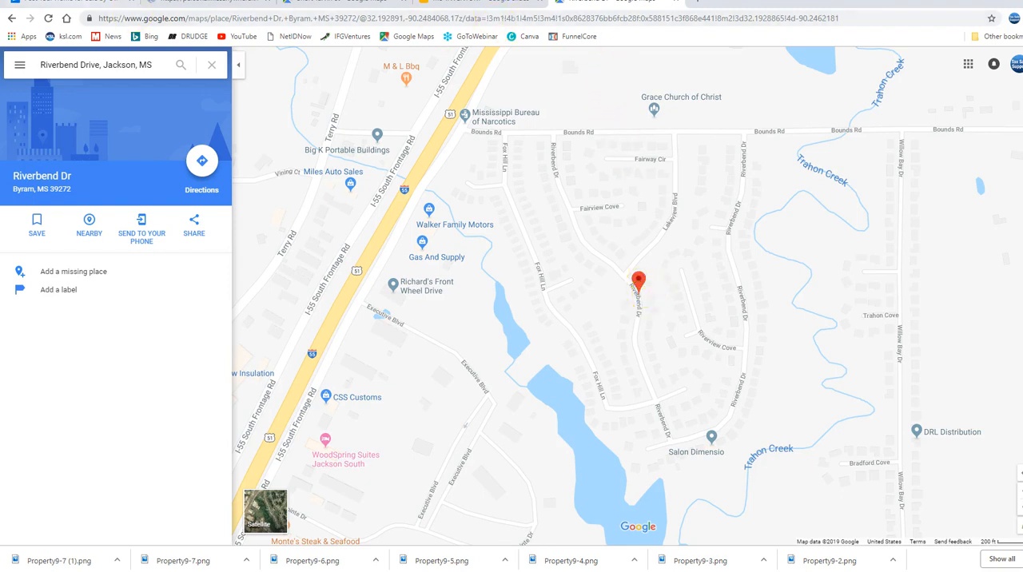
# Return to the Zillow posting form and correct the street name to its one-word spelling, adding the street type Drive
pyautogui.click(76, 3)
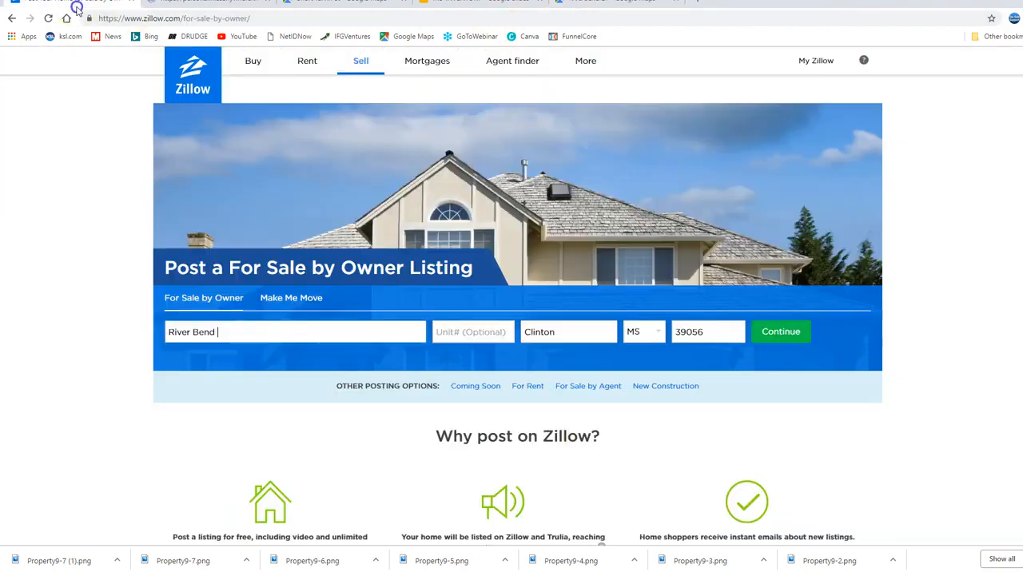
pyautogui.click(194, 331)
pyautogui.press('BackSpace')
pyautogui.press('BackSpace')
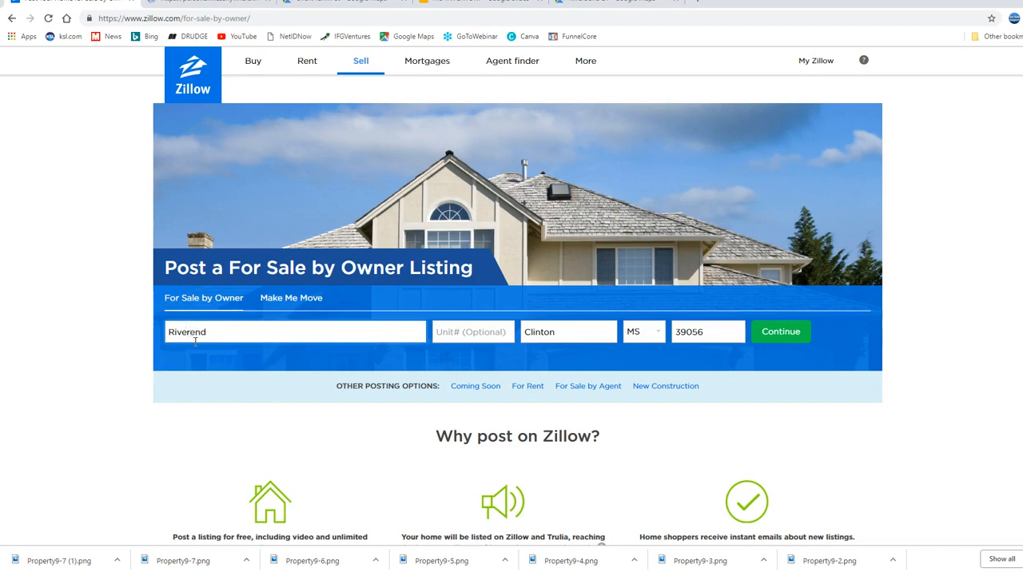
pyautogui.write('bend Drive')
# Set the city to Jackson, replace the ZIP code with the property's, and submit the address
pyautogui.moveTo(559, 333); pyautogui.dragTo(498, 332)
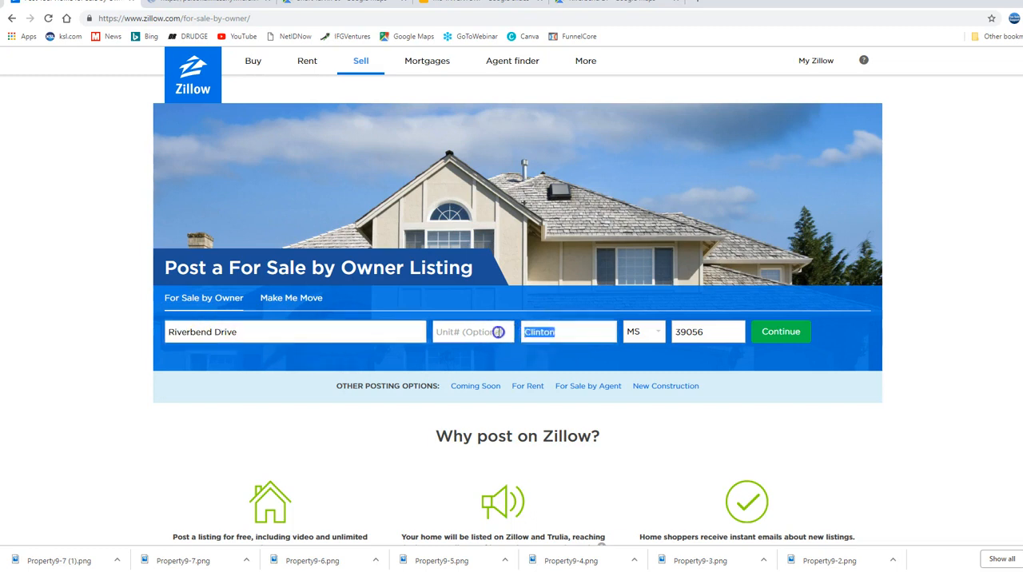
pyautogui.write('Jackson')
pyautogui.click(715, 331)
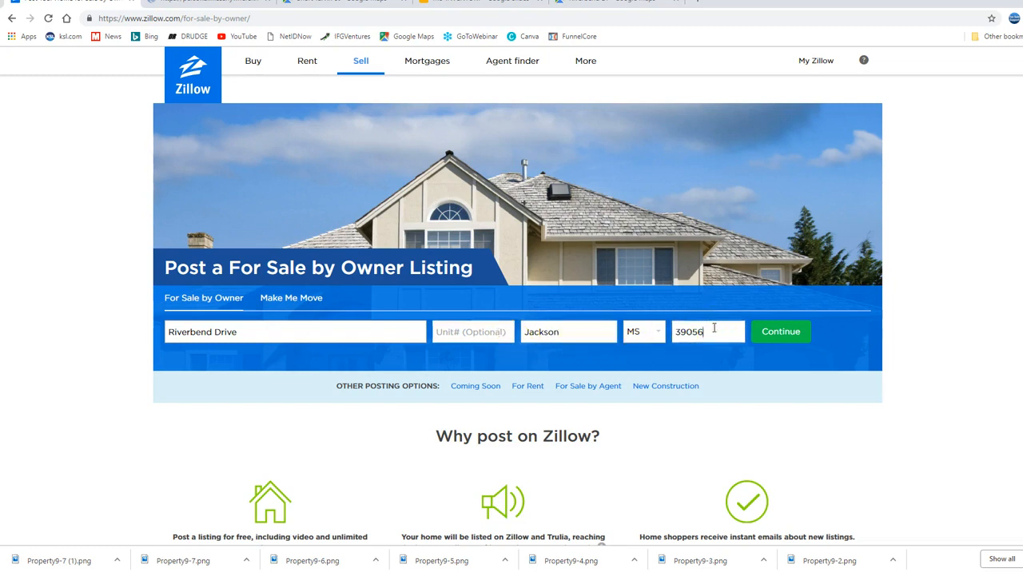
pyautogui.press('BackSpace')
pyautogui.write('272')
pyautogui.click(780, 332)
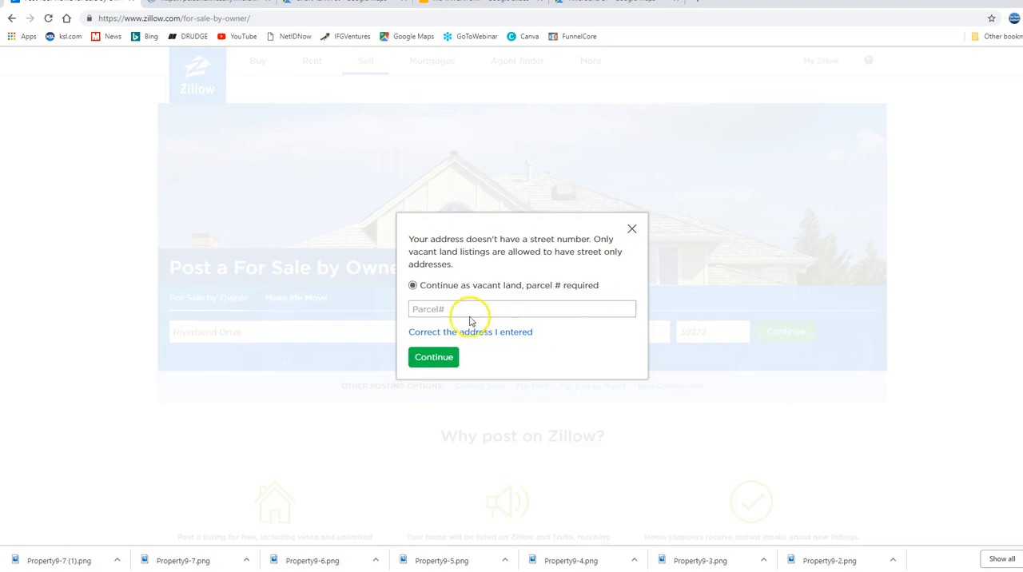
# Enter the property's parcel number and continue the listing as vacant land
pyautogui.click(463, 311)
pyautogui.click(459, 311)
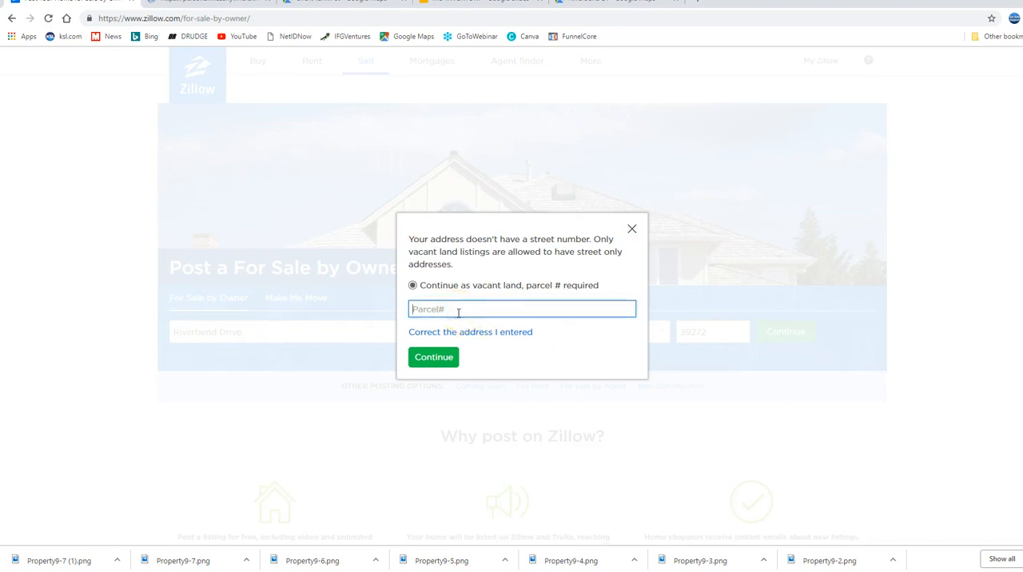
pyautogui.write('48')
pyautogui.write('543')
pyautogui.write('486')
pyautogui.write('-6')
pyautogui.press('BackSpace')
pyautogui.press('BackSpace')
pyautogui.press('BackSpace')
pyautogui.press('BackSpace')
pyautogui.press('BackSpace')
pyautogui.write('86')
pyautogui.write('52')
pyautogui.press('BackSpace')
pyautogui.write('34')
pyautogui.click(434, 359)
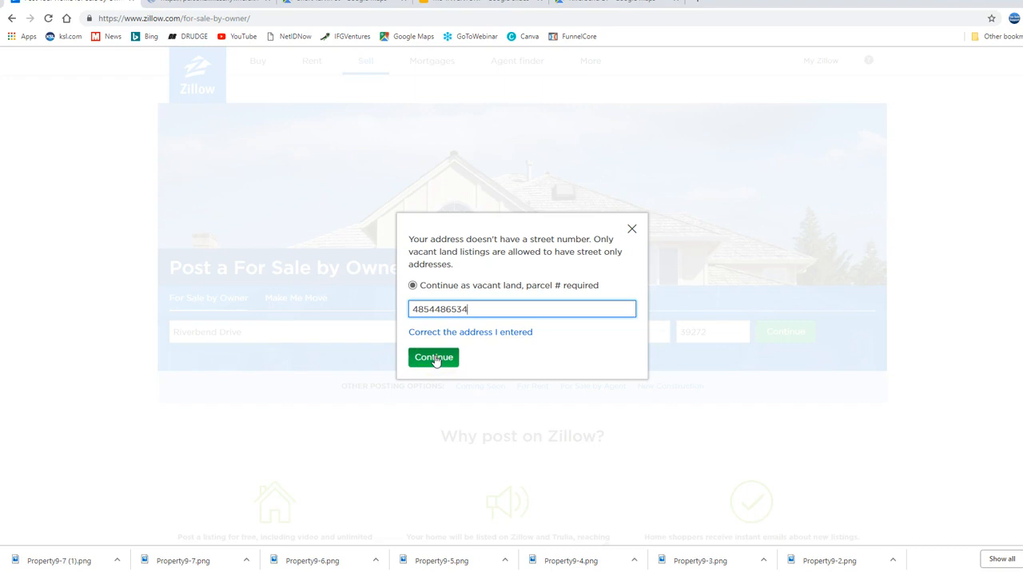
pyautogui.click(434, 358)
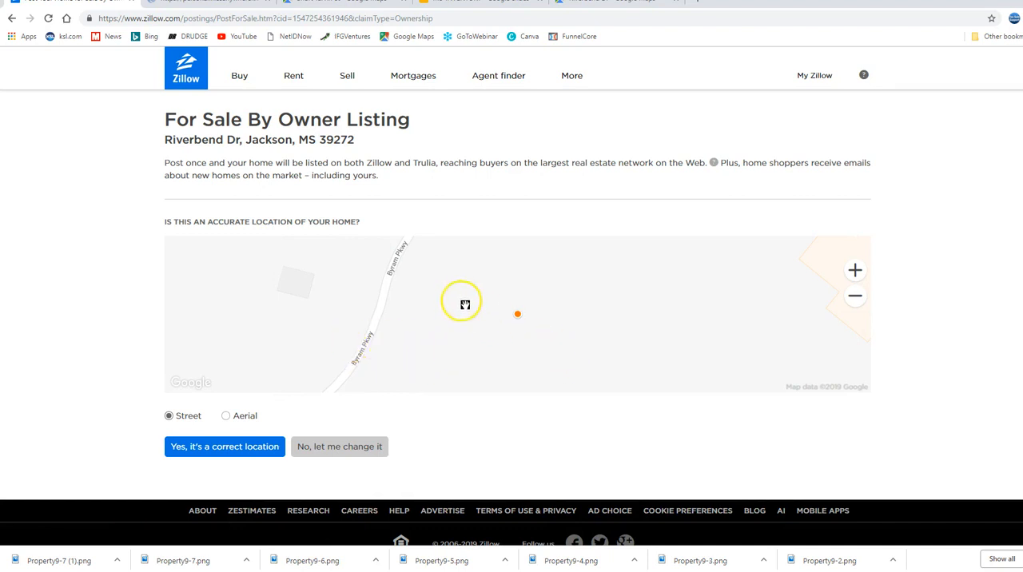
# Compare the surroundings of the listing's map marker with the street's location in Google Maps
pyautogui.scroll(-1, 463, 304)
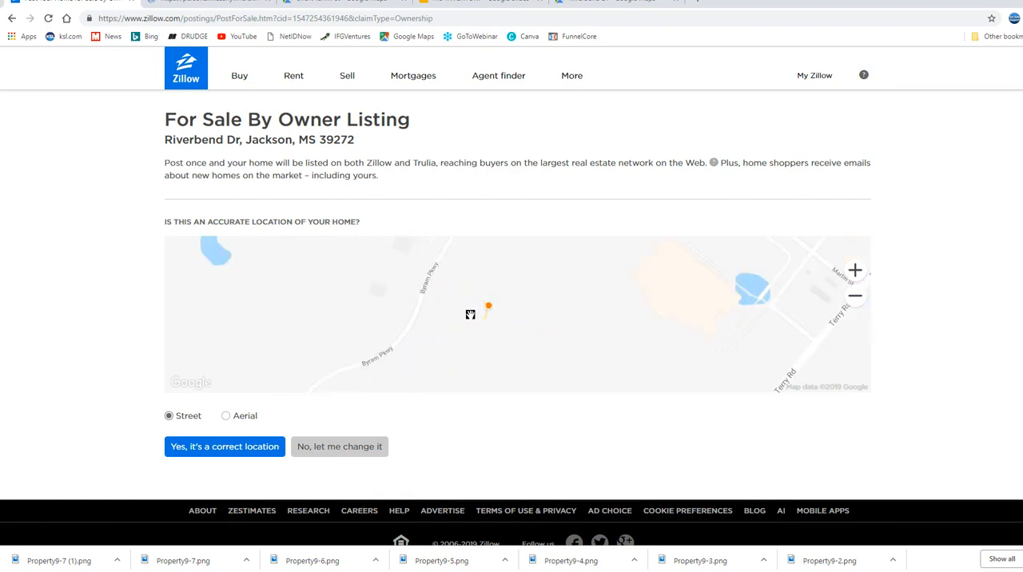
pyautogui.scroll(-1, 470, 314)
pyautogui.scroll(-1, 470, 314)
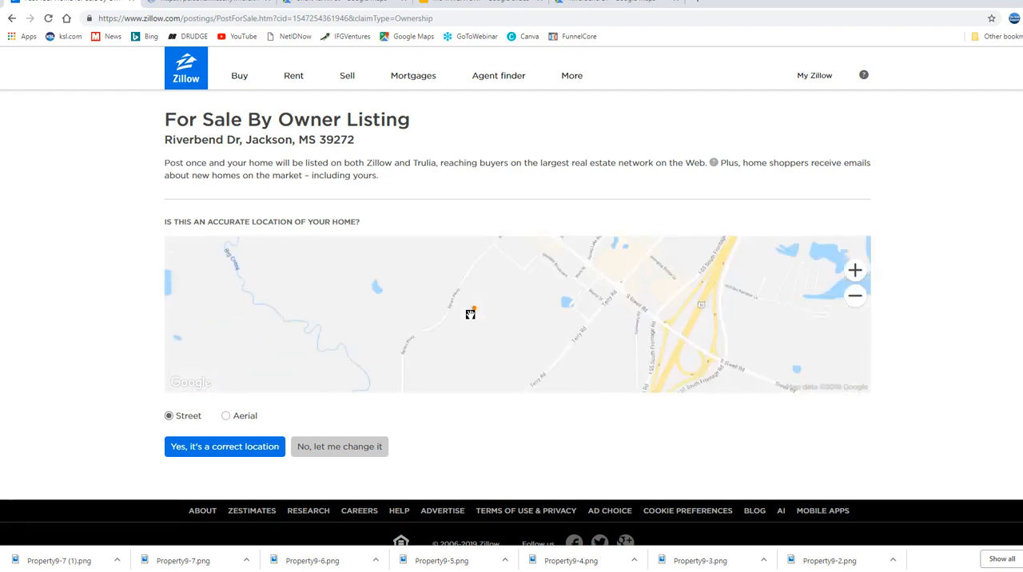
pyautogui.moveTo(490, 329); pyautogui.dragTo(512, 310)
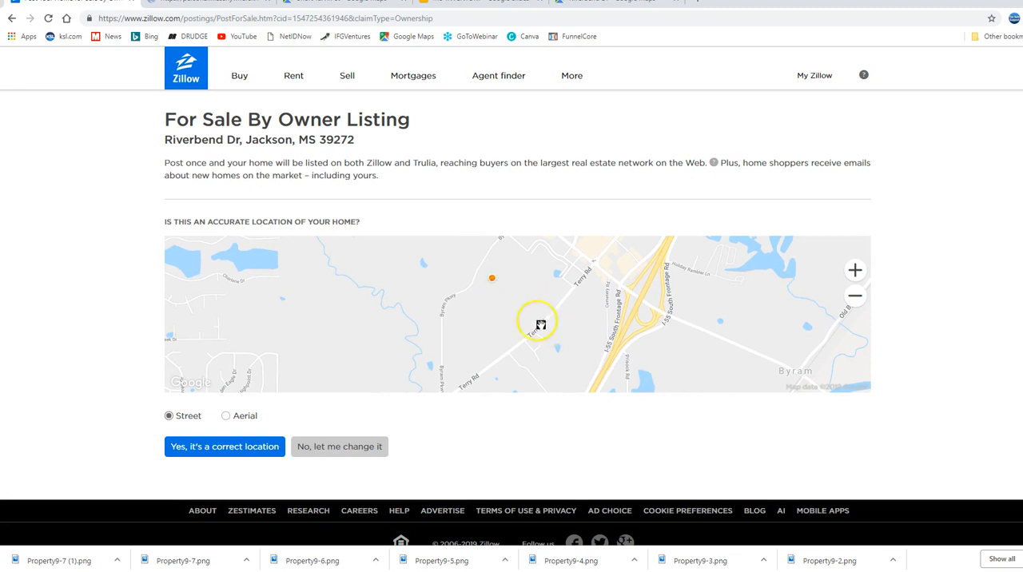
pyautogui.click(605, 10)
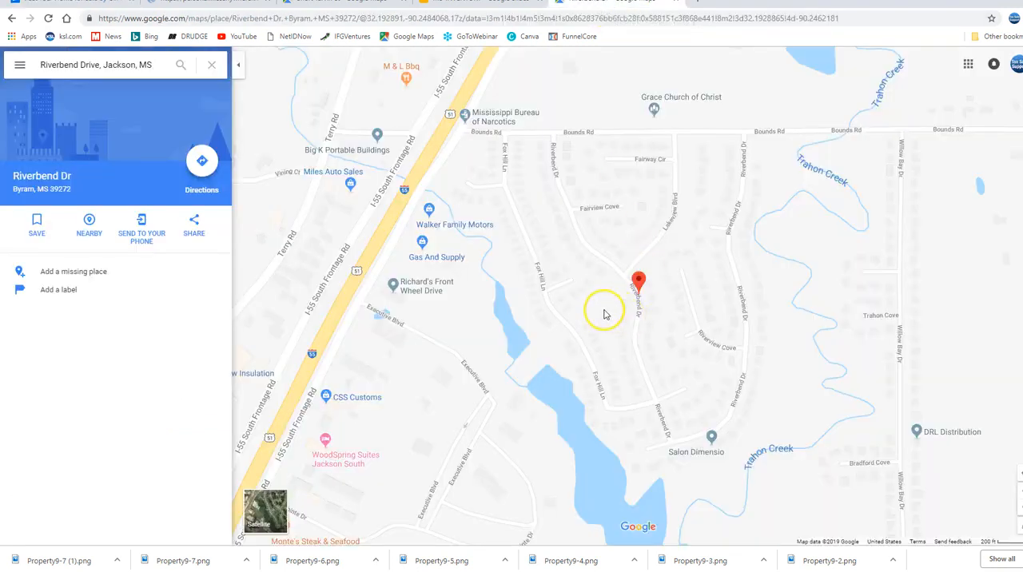
pyautogui.scroll(-3, 605, 316)
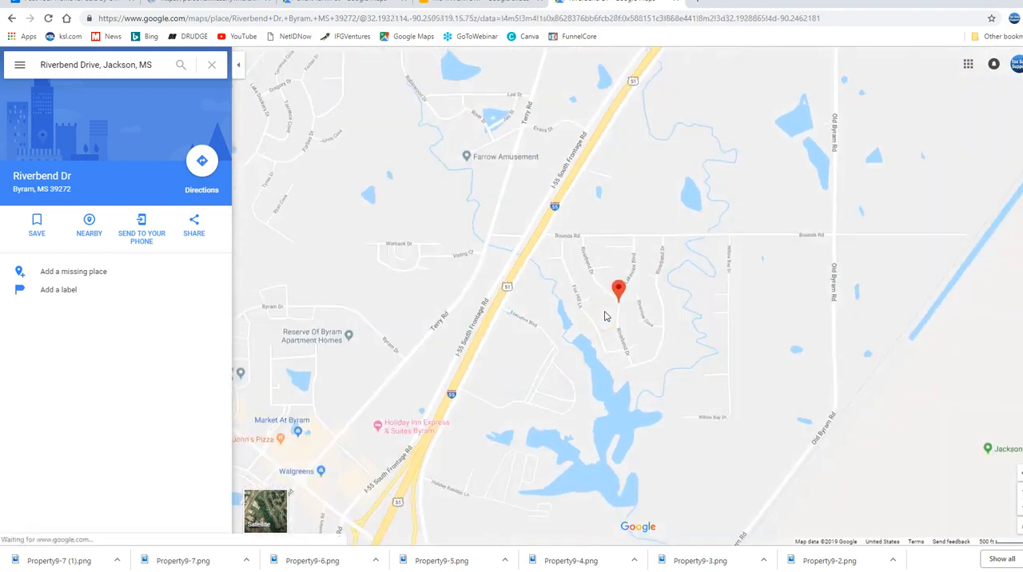
pyautogui.scroll(-1, 605, 315)
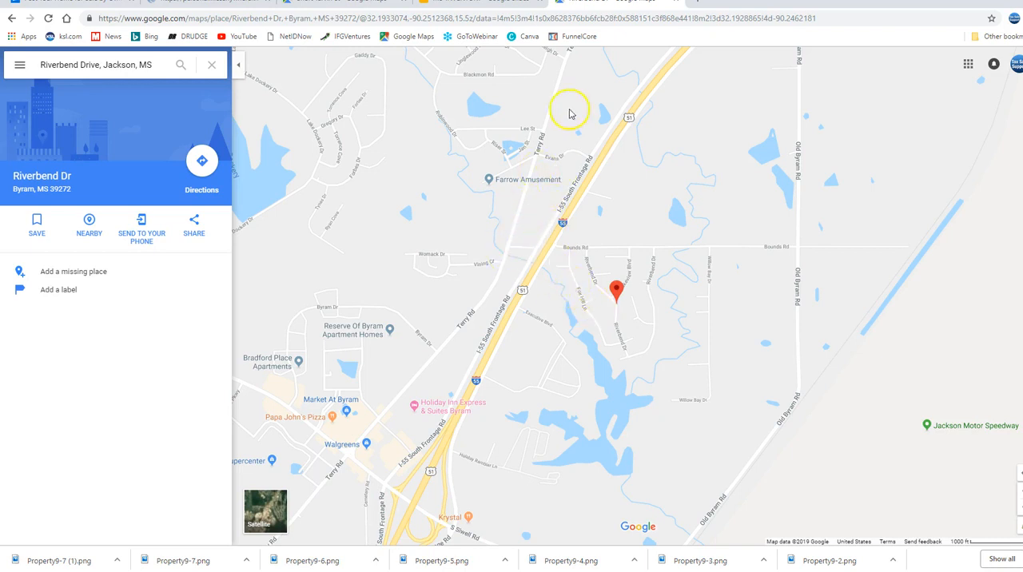
# Return to the Zillow listing and find the property's street on its location map, east of I-55 and below Bounds Rd
pyautogui.click(72, 4)
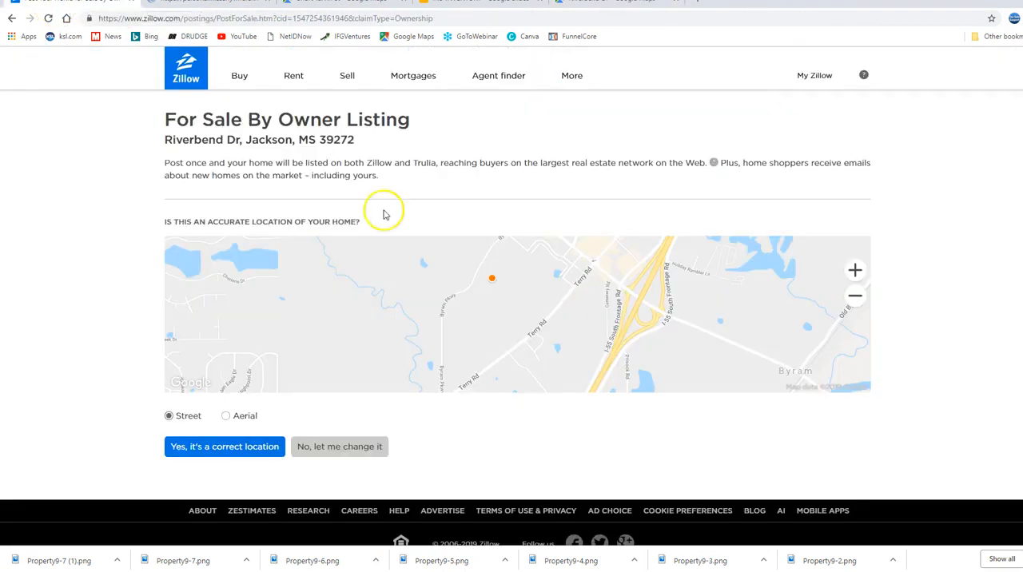
pyautogui.moveTo(543, 346); pyautogui.dragTo(533, 232)
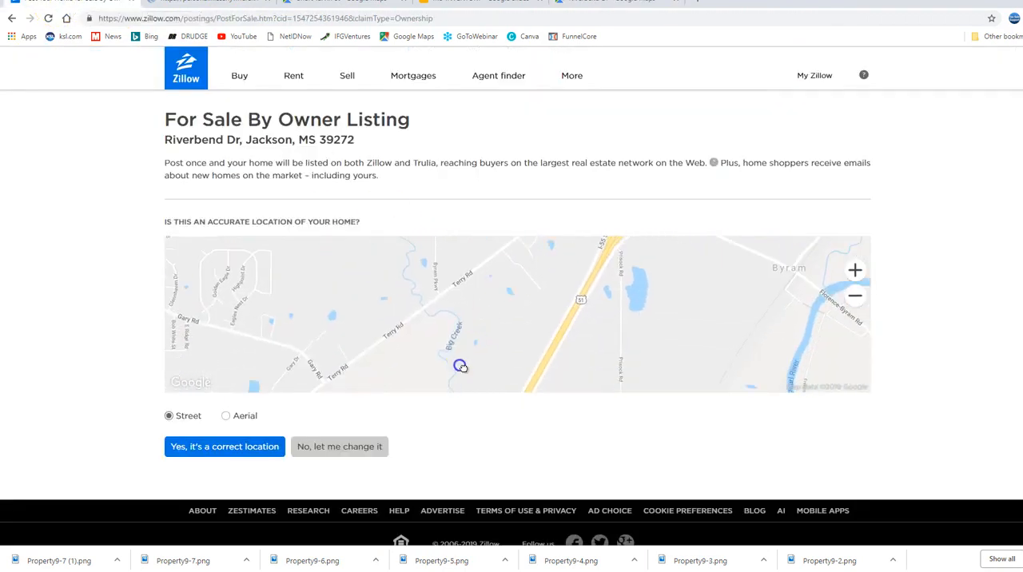
pyautogui.moveTo(485, 307)
pyautogui.mouseDown()
pyautogui.moveTo(442, 372)
pyautogui.moveTo(492, 346)
pyautogui.moveTo(469, 400)
pyautogui.mouseUp()
pyautogui.moveTo(554, 293); pyautogui.dragTo(514, 384)
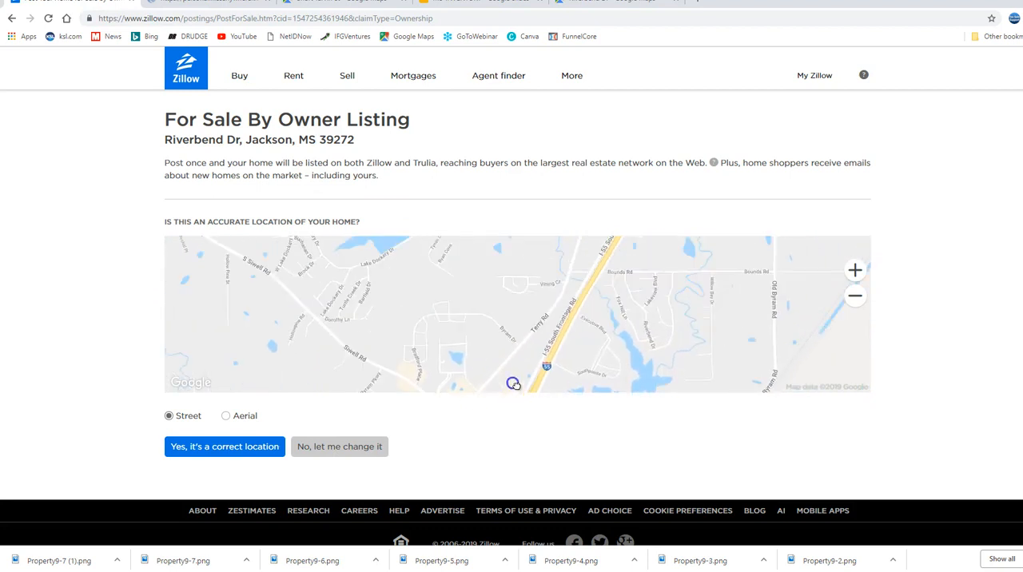
pyautogui.moveTo(544, 306); pyautogui.dragTo(484, 296)
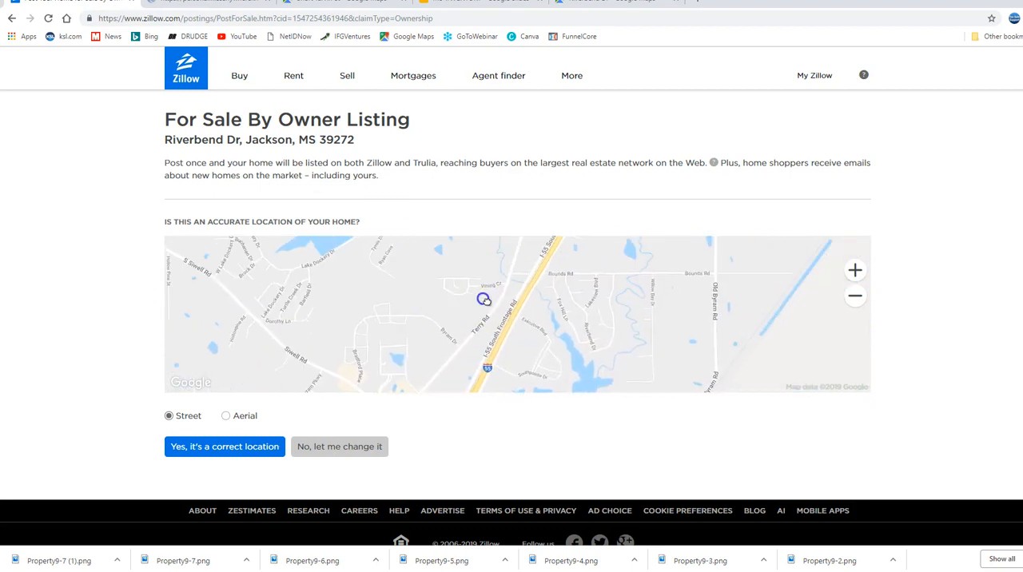
pyautogui.doubleClick(552, 306)
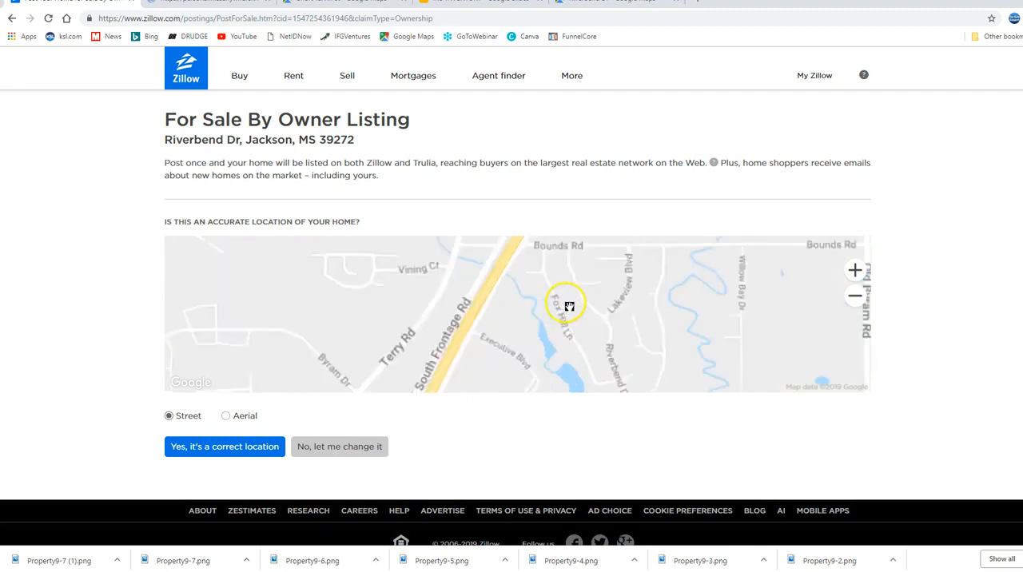
# Show the location map as aerial imagery and follow the property's street through the neighborhood up to Bounds Rd
pyautogui.click(225, 416)
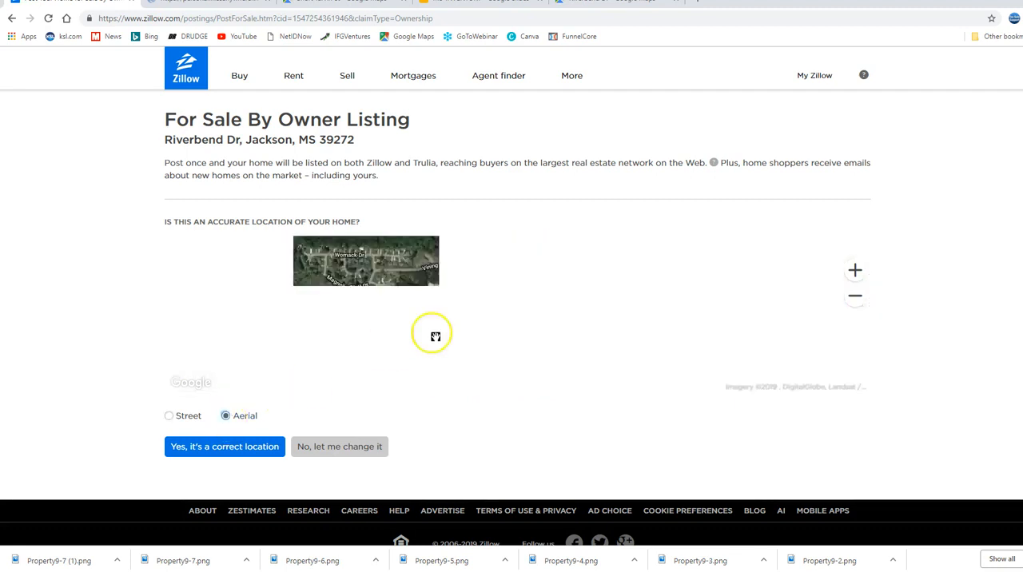
pyautogui.doubleClick(588, 291)
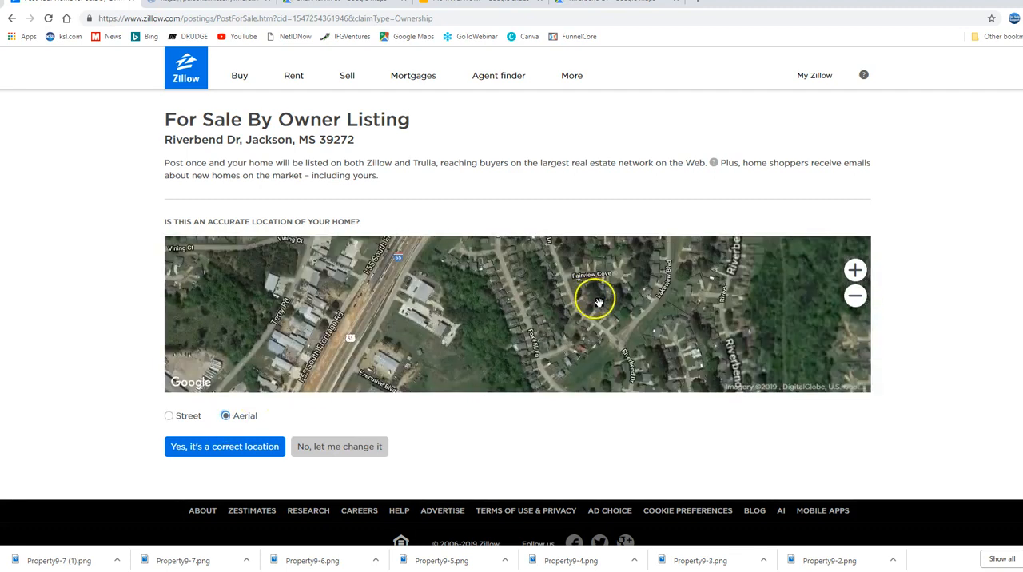
pyautogui.moveTo(608, 303); pyautogui.dragTo(564, 283)
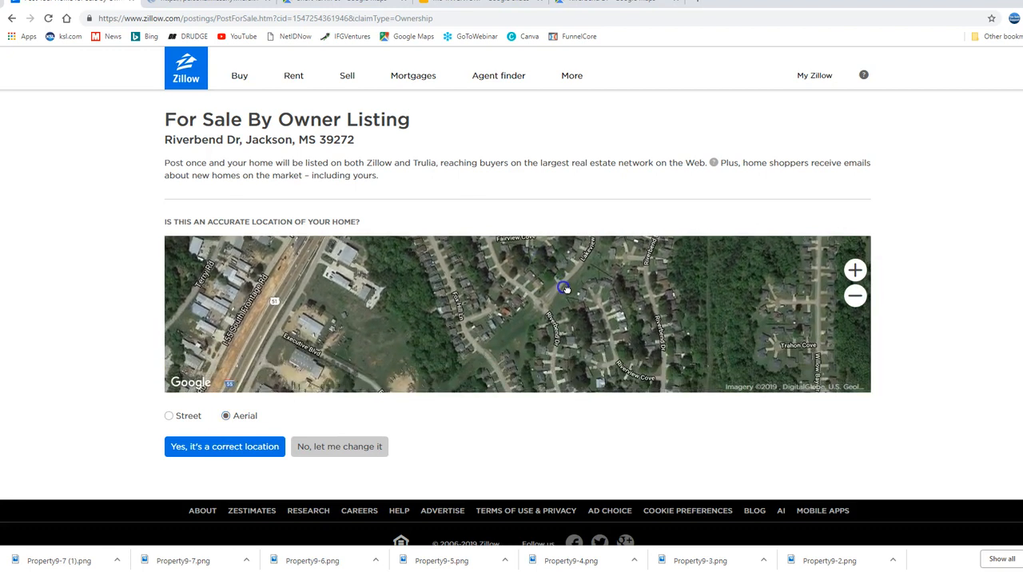
pyautogui.moveTo(585, 274); pyautogui.dragTo(584, 273)
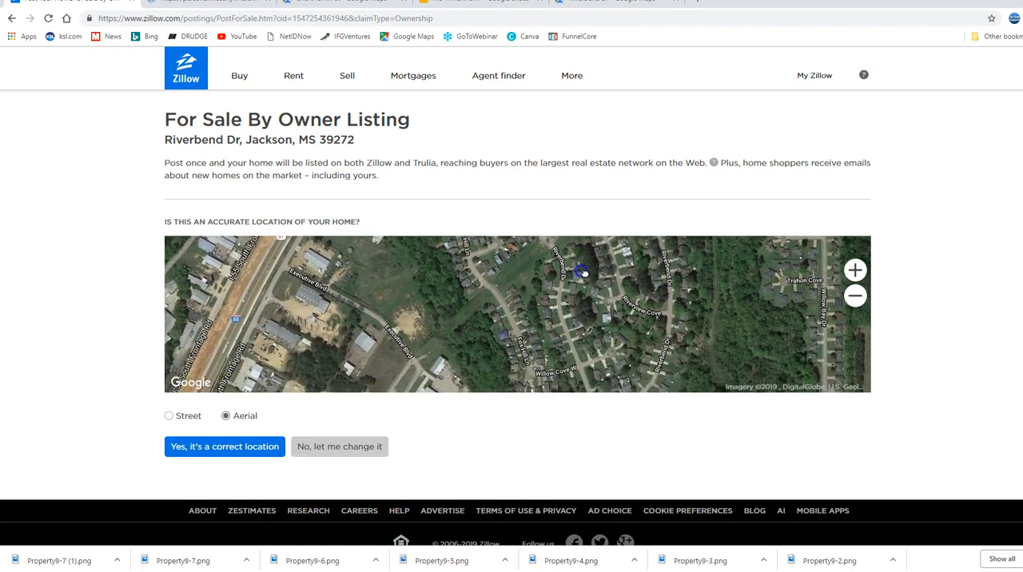
pyautogui.moveTo(606, 329); pyautogui.dragTo(587, 343)
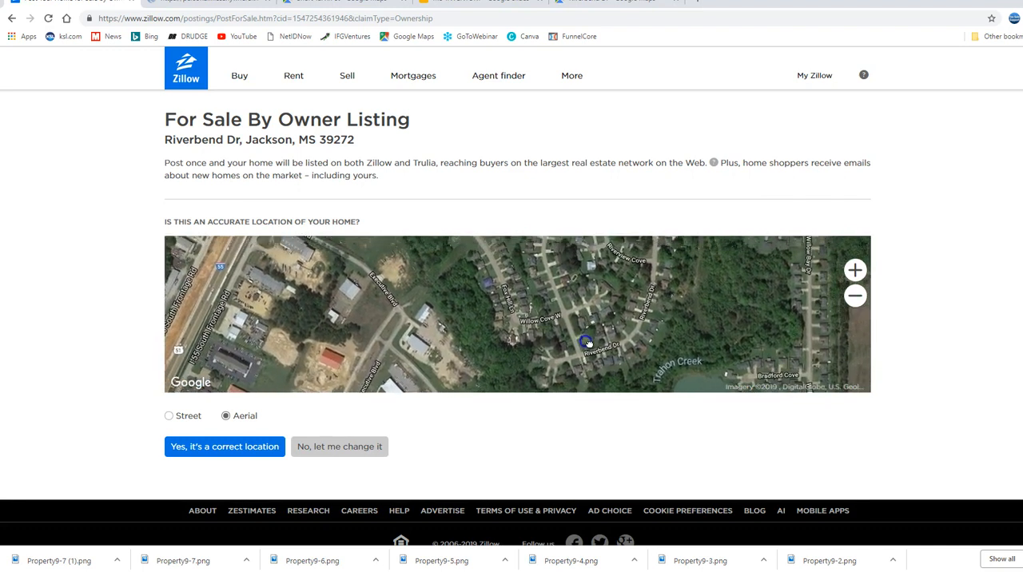
pyautogui.moveTo(672, 302); pyautogui.dragTo(578, 365)
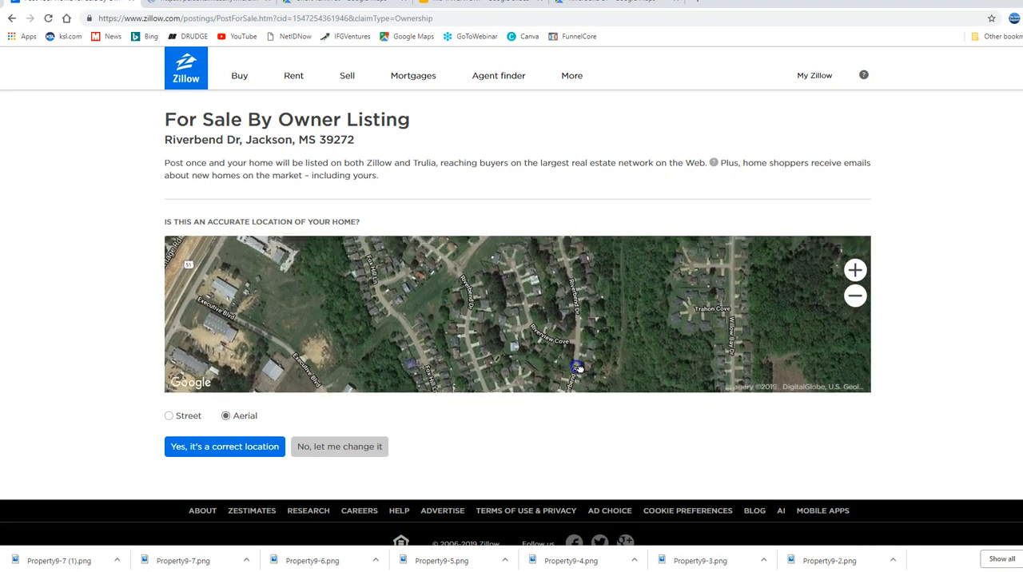
pyautogui.moveTo(592, 296); pyautogui.dragTo(555, 372)
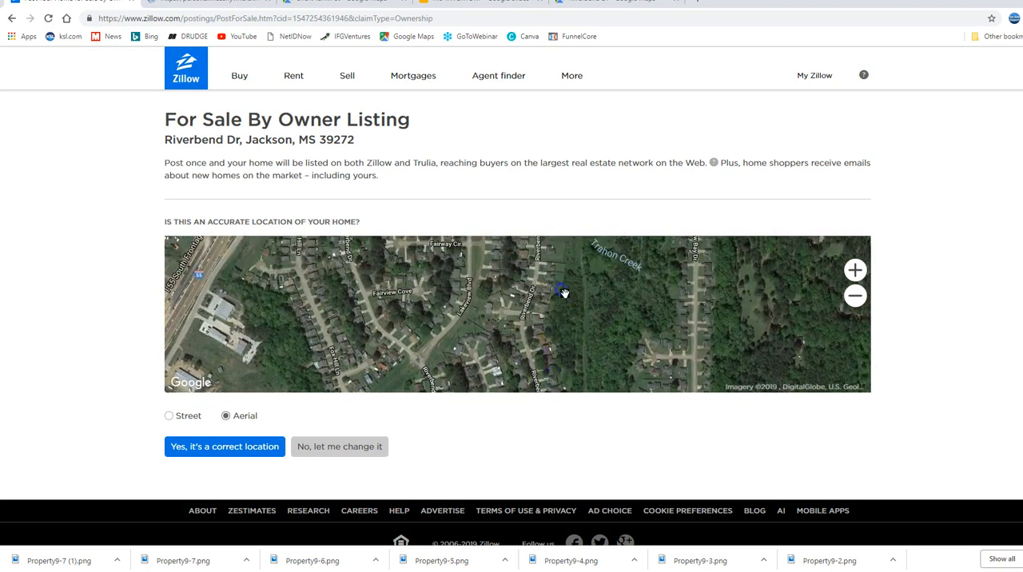
pyautogui.moveTo(566, 293); pyautogui.dragTo(555, 364)
pyautogui.click(547, 314)
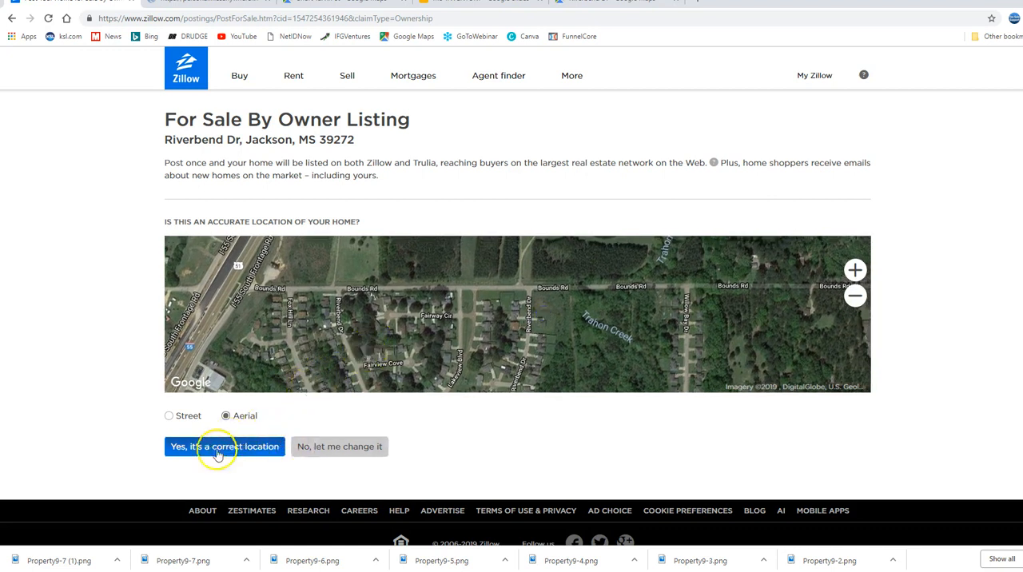
# Correct the listing's map location by placing the home on the vacant corner lot just south of Bounds Rd, and save it
pyautogui.click(330, 449)
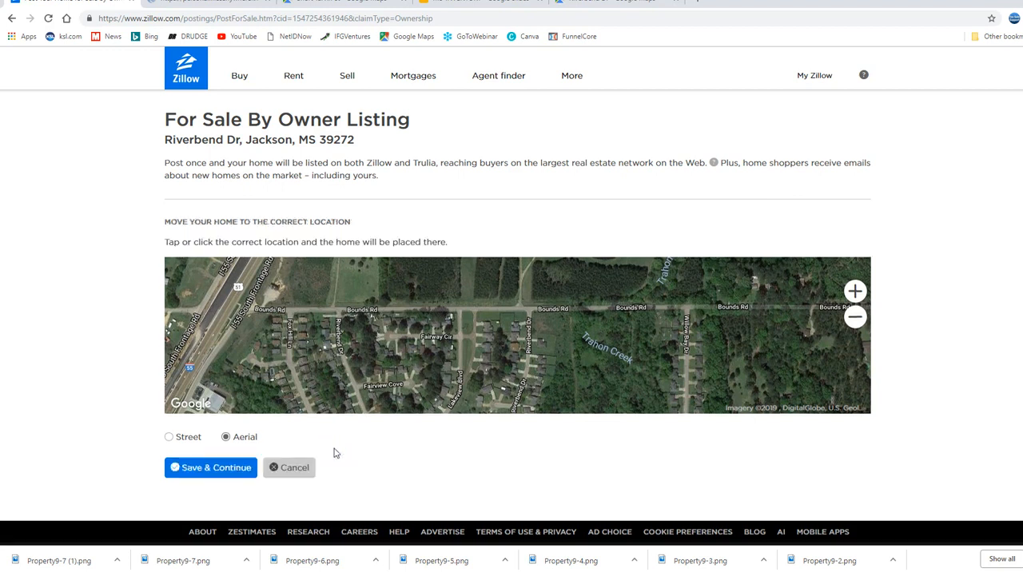
pyautogui.scroll(2, 490, 359)
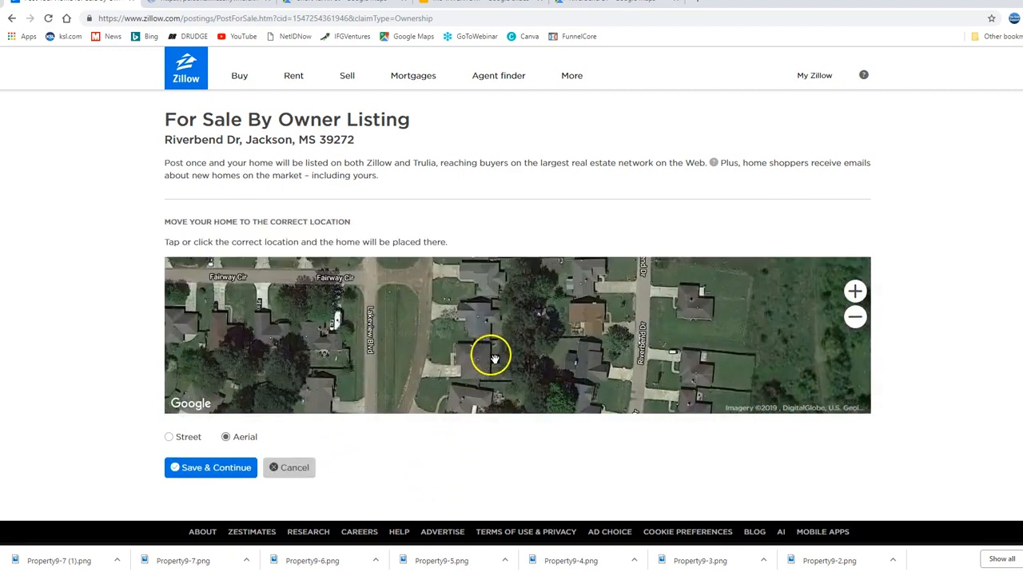
pyautogui.moveTo(434, 308); pyautogui.dragTo(436, 410)
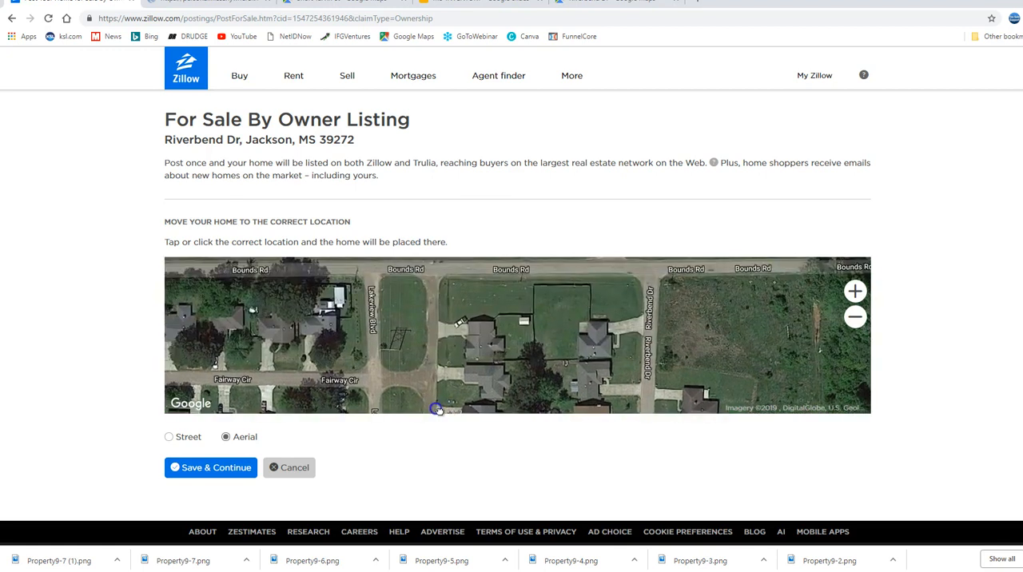
pyautogui.moveTo(616, 333)
pyautogui.mouseDown()
pyautogui.moveTo(489, 342)
pyautogui.moveTo(459, 314)
pyautogui.mouseUp()
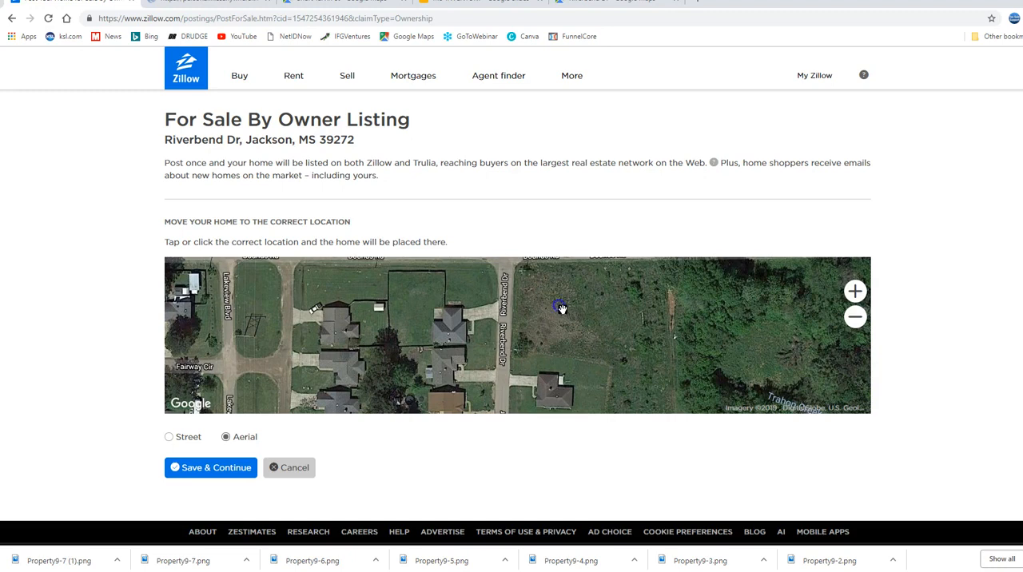
pyautogui.scroll(-2, 563, 309)
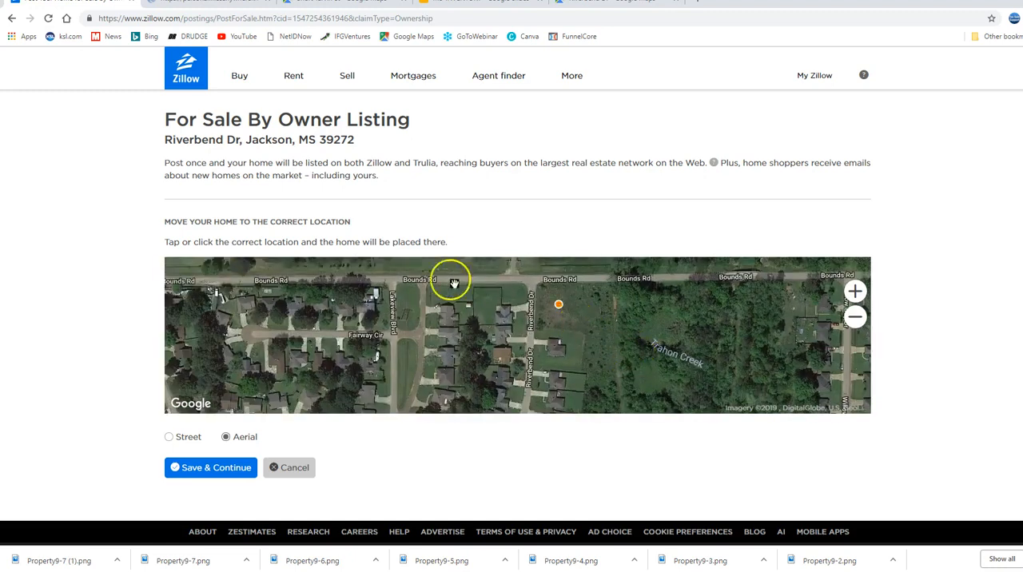
pyautogui.click(213, 470)
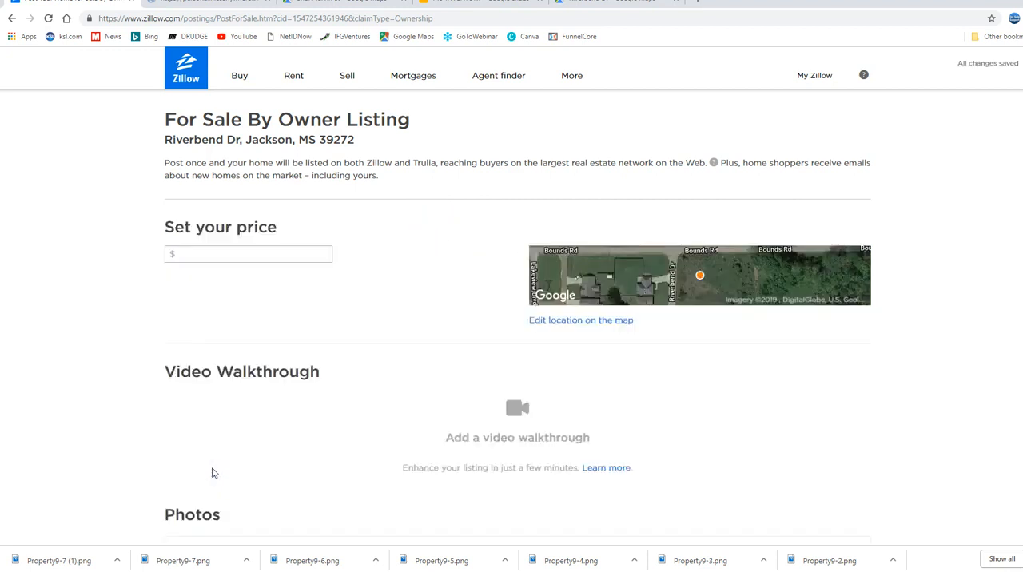
# Set the listing's price to $4,995
pyautogui.click(216, 254)
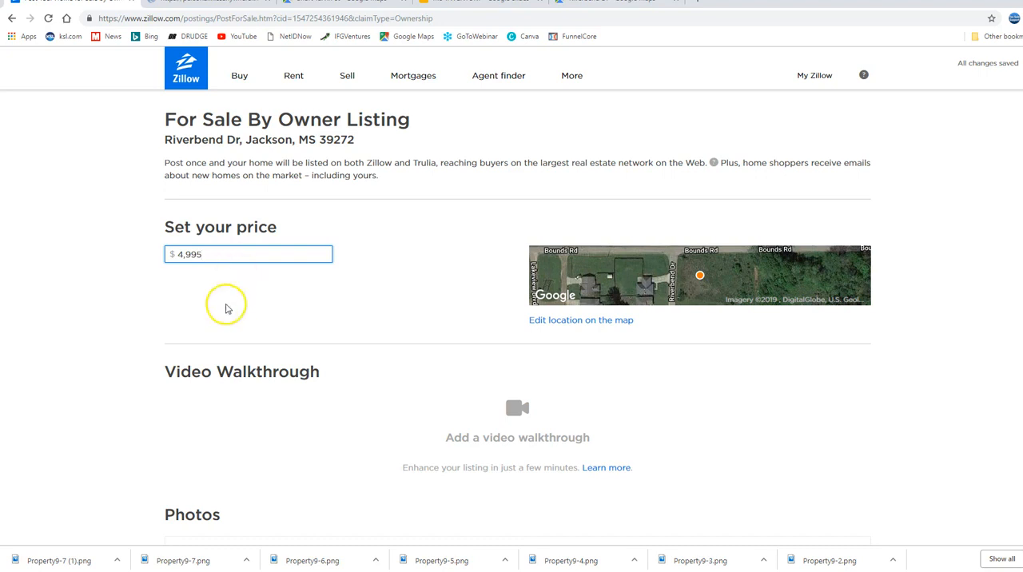
pyautogui.scroll(-2, 226, 308)
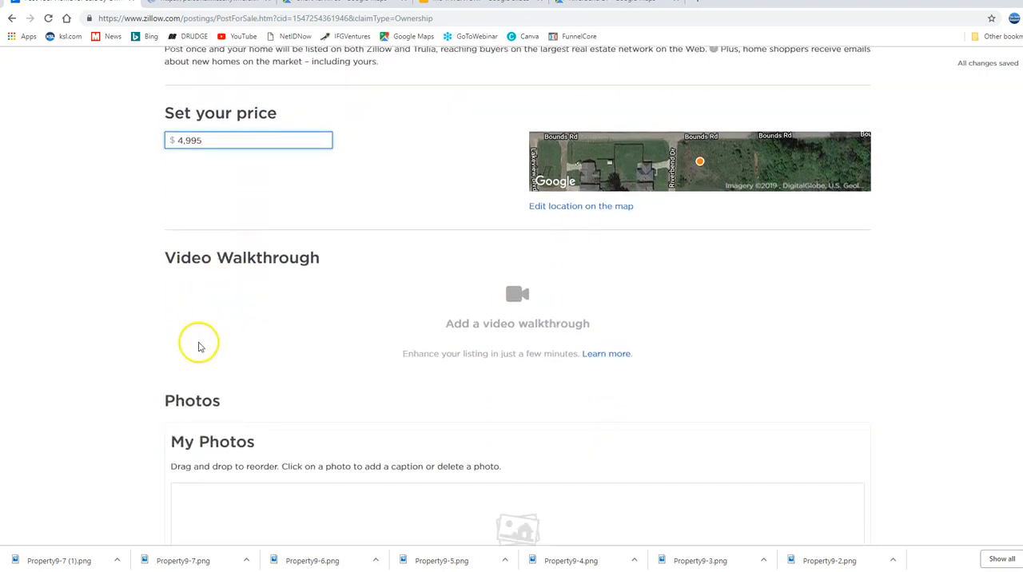
pyautogui.scroll(-1, 240, 454)
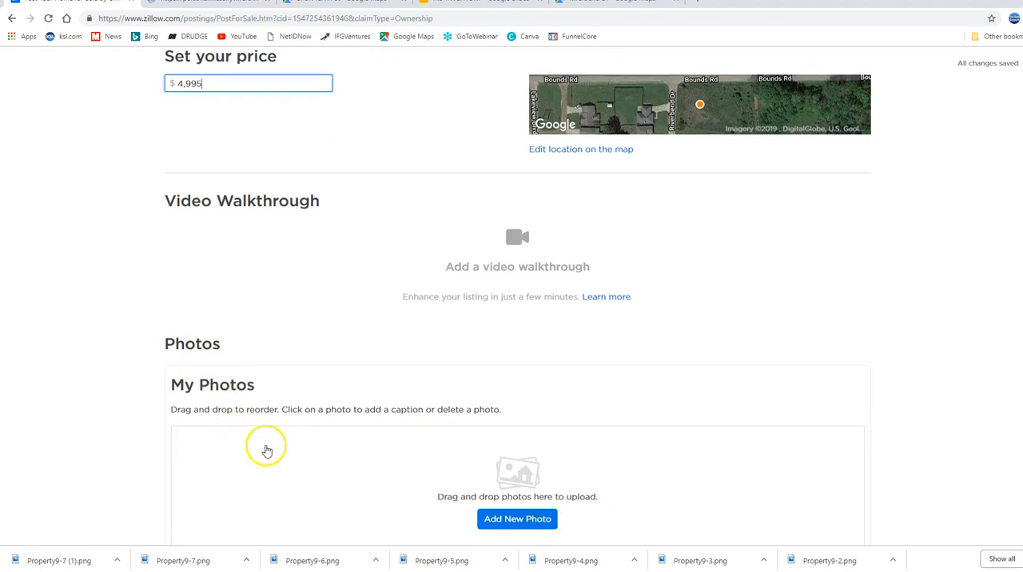
# Upload the photos Property10-1 through Property10-6 from the MS_Property_10 folder in 2019 Property Folders to the listing
pyautogui.click(517, 521)
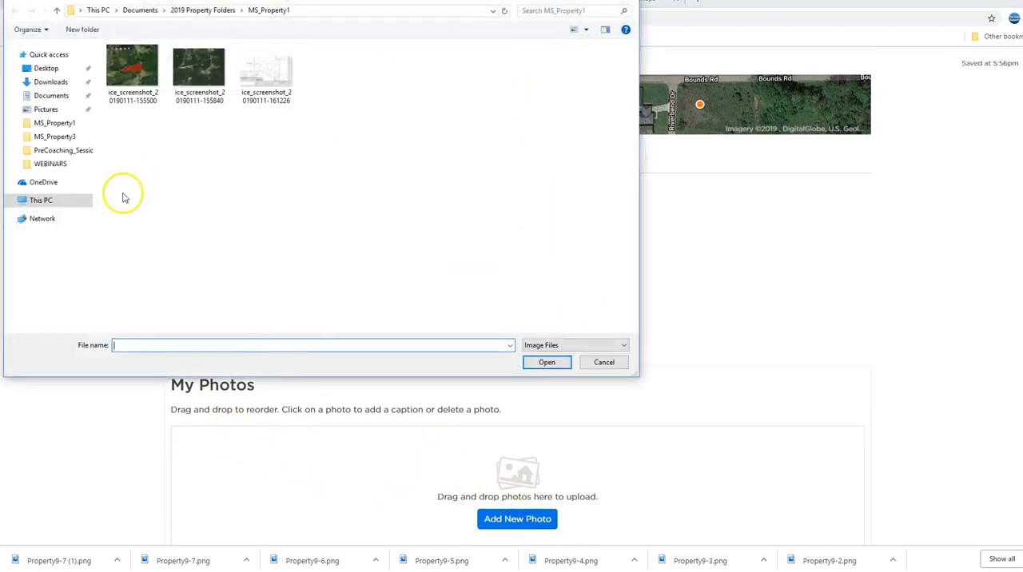
pyautogui.click(46, 95)
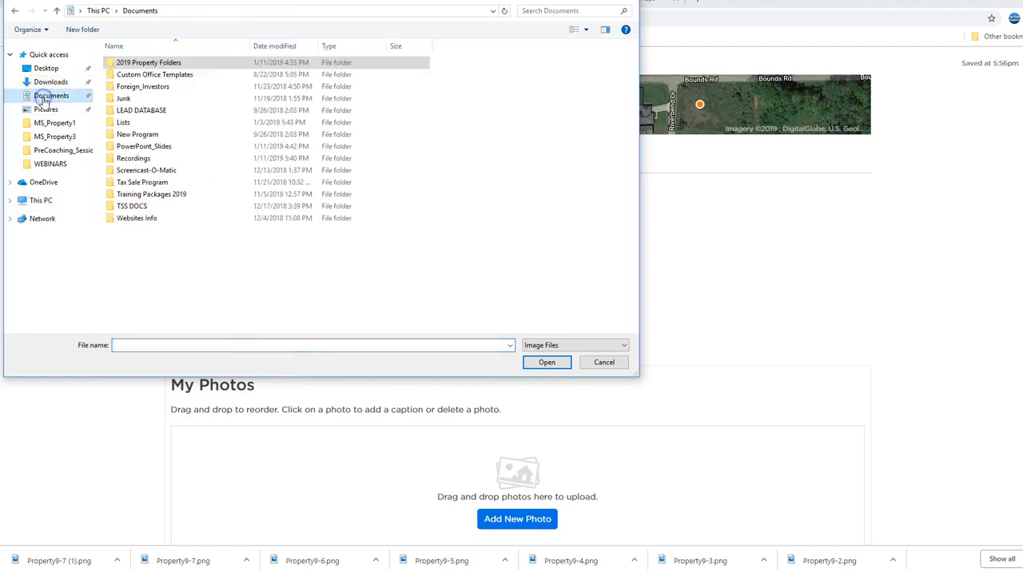
pyautogui.doubleClick(168, 63)
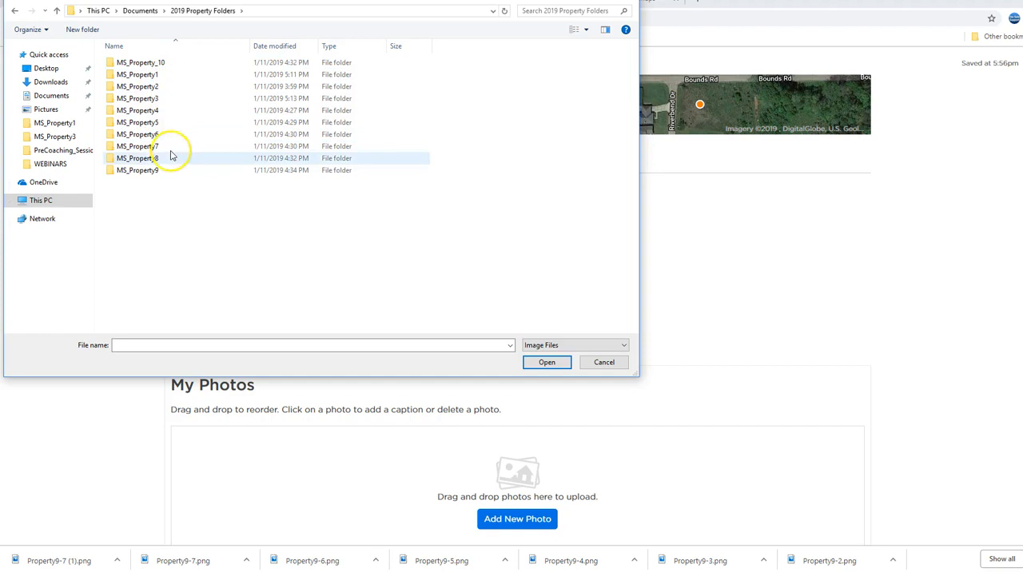
pyautogui.doubleClick(142, 64)
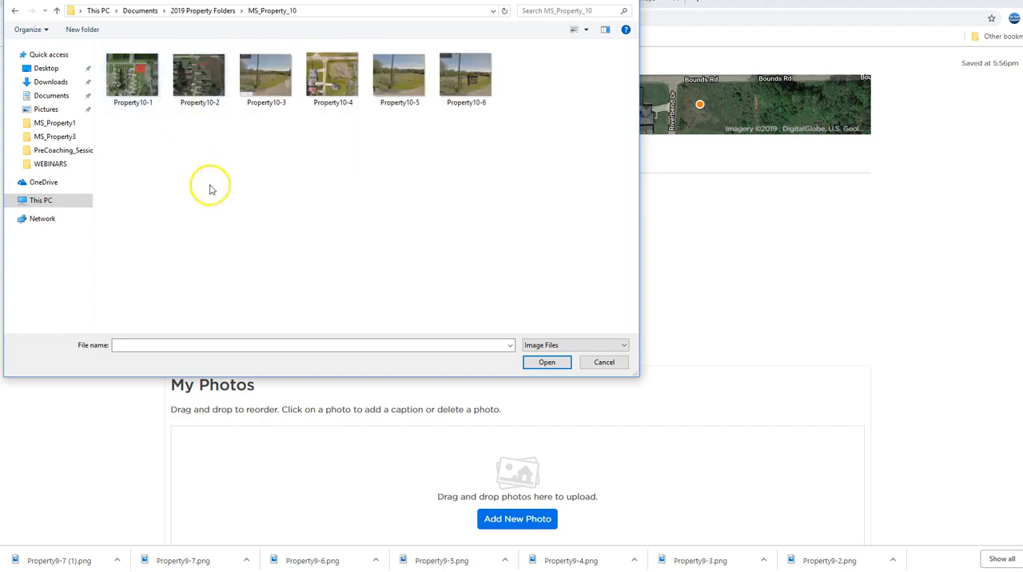
pyautogui.moveTo(115, 157); pyautogui.dragTo(498, 49)
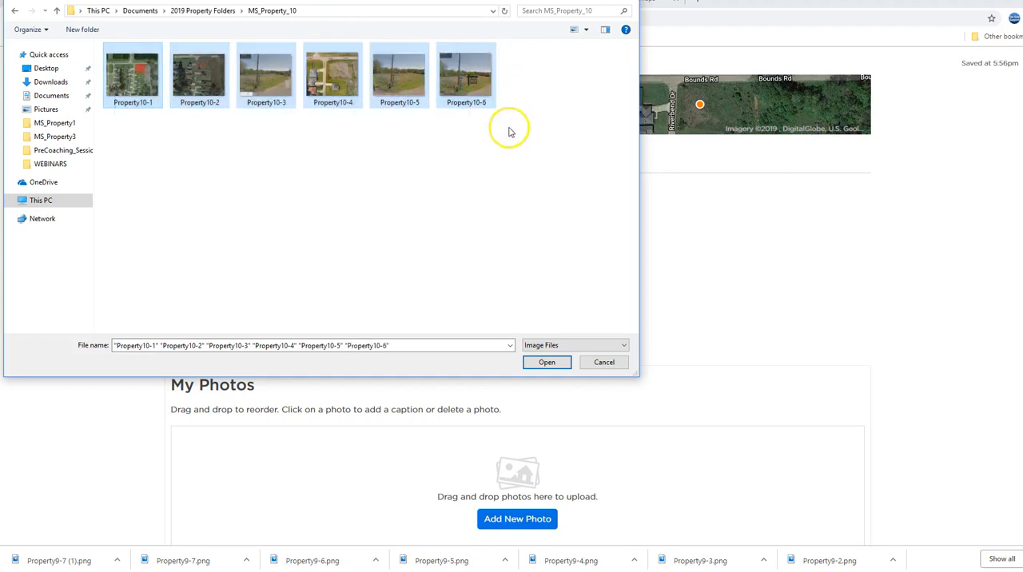
pyautogui.click(546, 363)
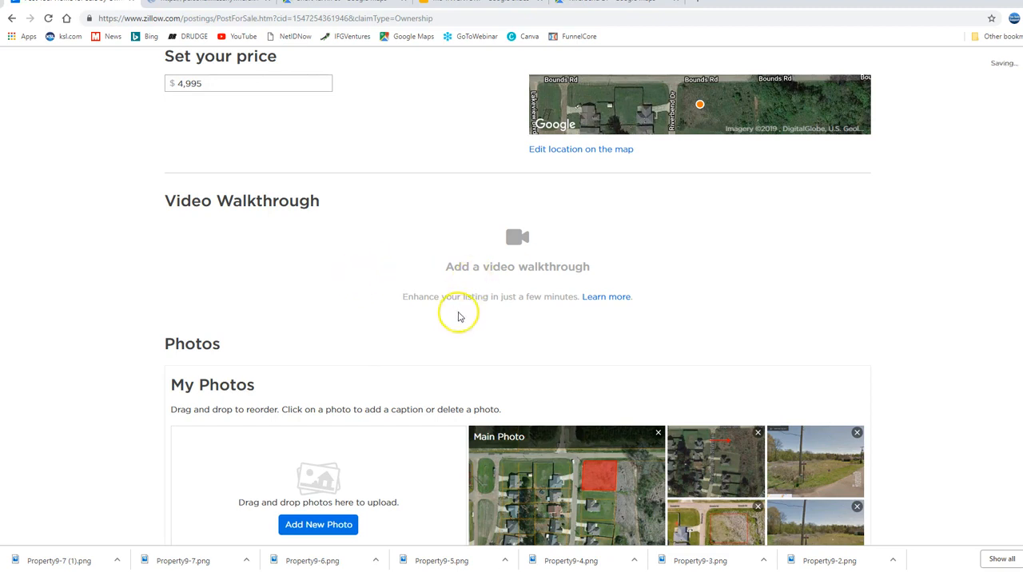
# Review the uploaded photos, virtual tour and home facts sections, and open the home description for editing
pyautogui.scroll(-1, 460, 318)
pyautogui.scroll(-4, 460, 318)
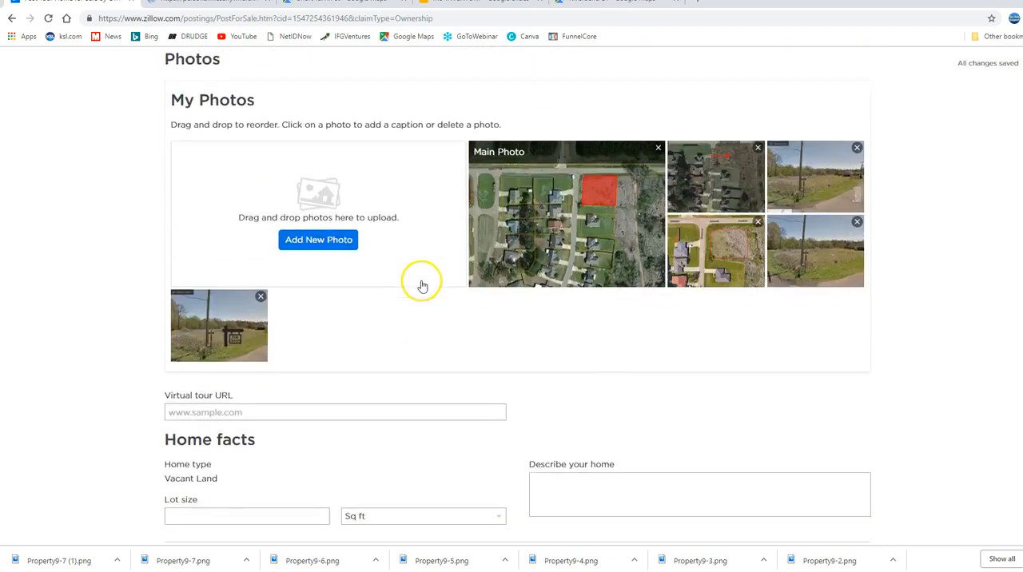
pyautogui.scroll(-1, 400, 256)
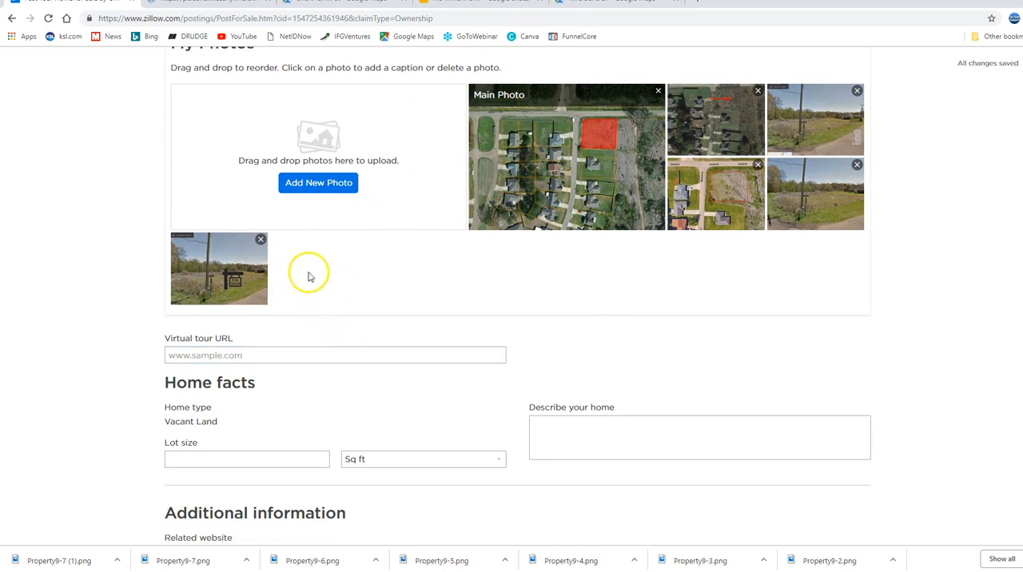
pyautogui.click(281, 356)
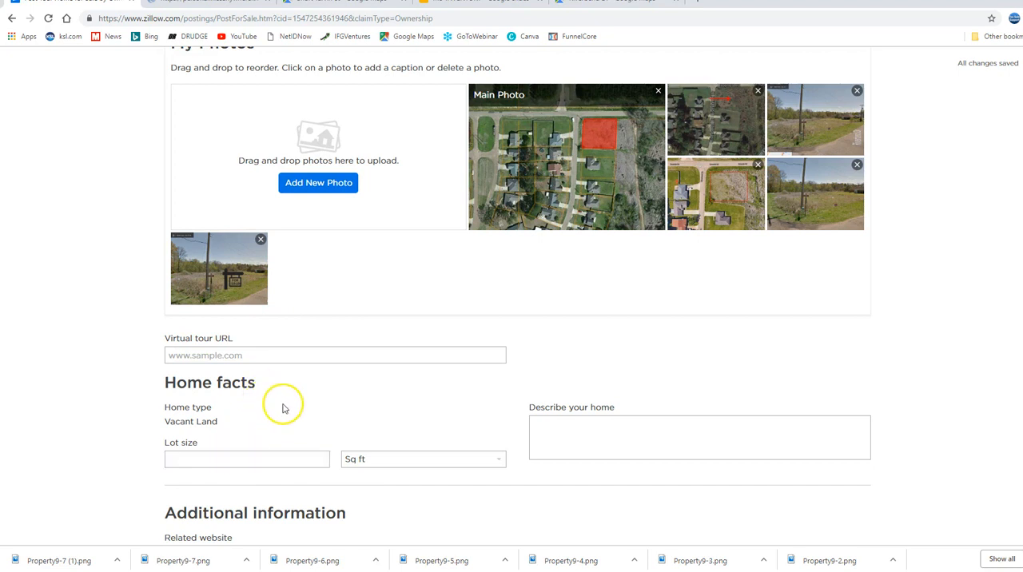
pyautogui.scroll(-1, 282, 409)
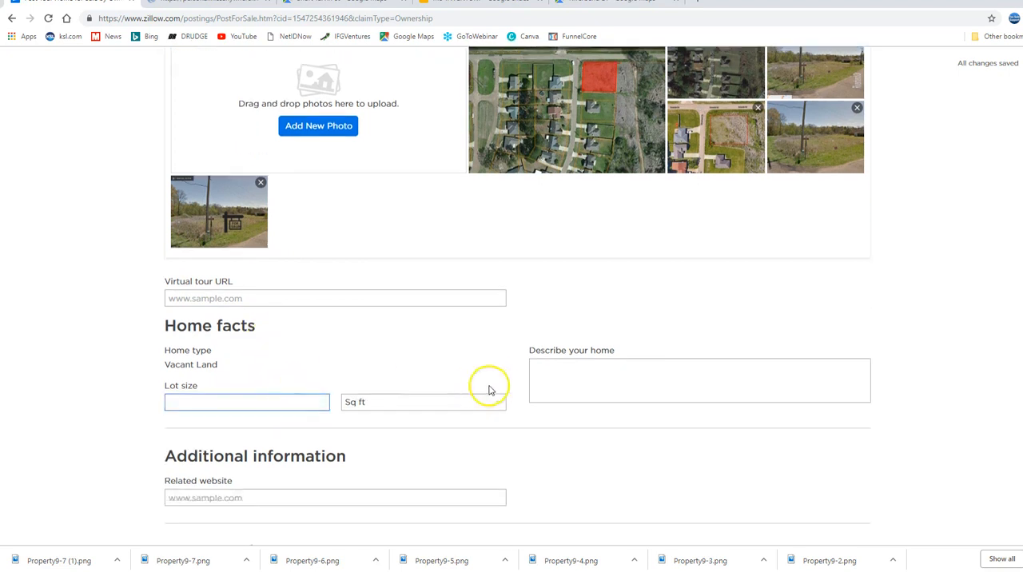
pyautogui.click(536, 363)
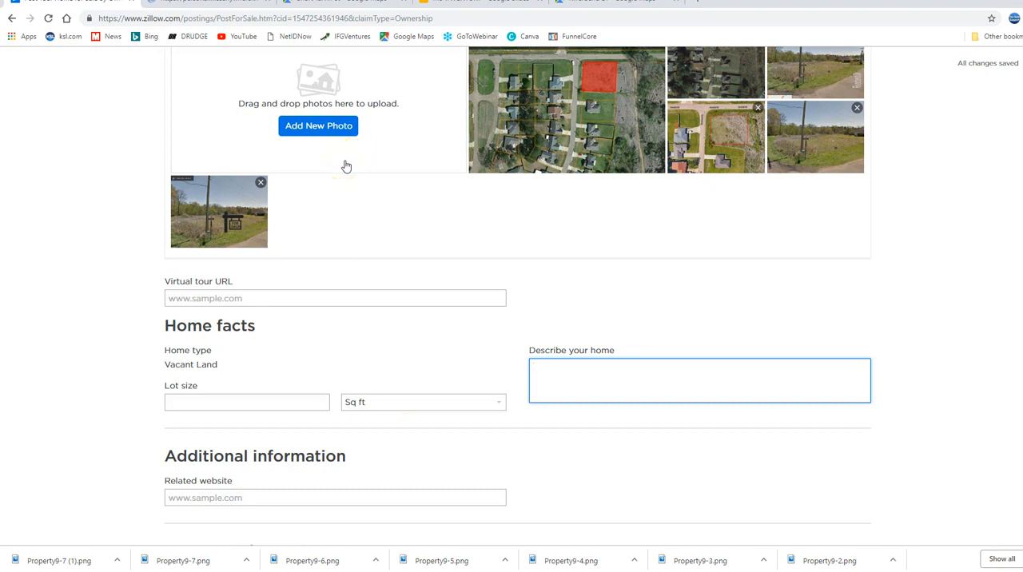
# Switch to the MS-INVENTORY presentation in Google Slides and examine the details, parcel information and aerial photos for Property Number 10
pyautogui.click(472, 7)
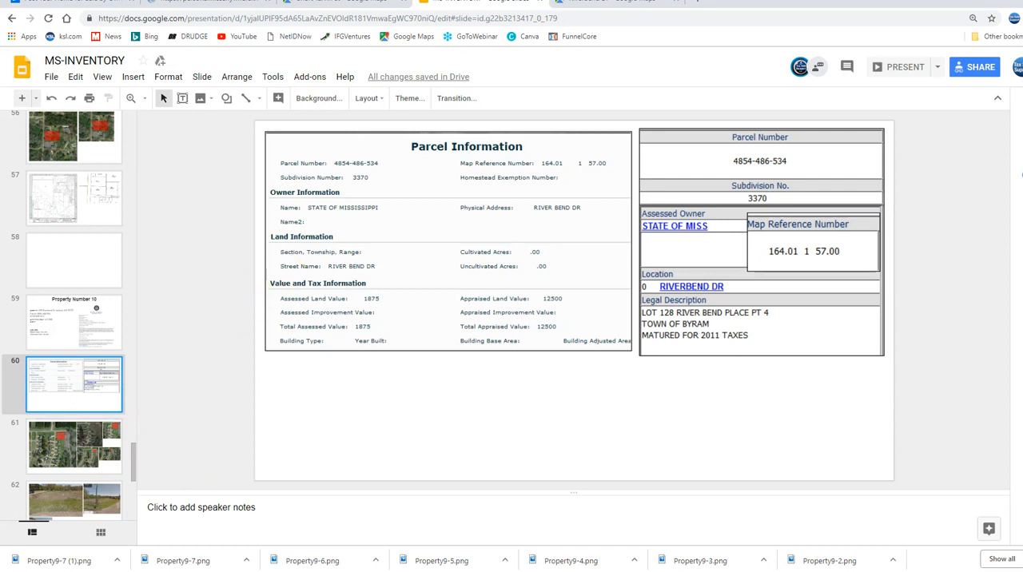
pyautogui.click(75, 9)
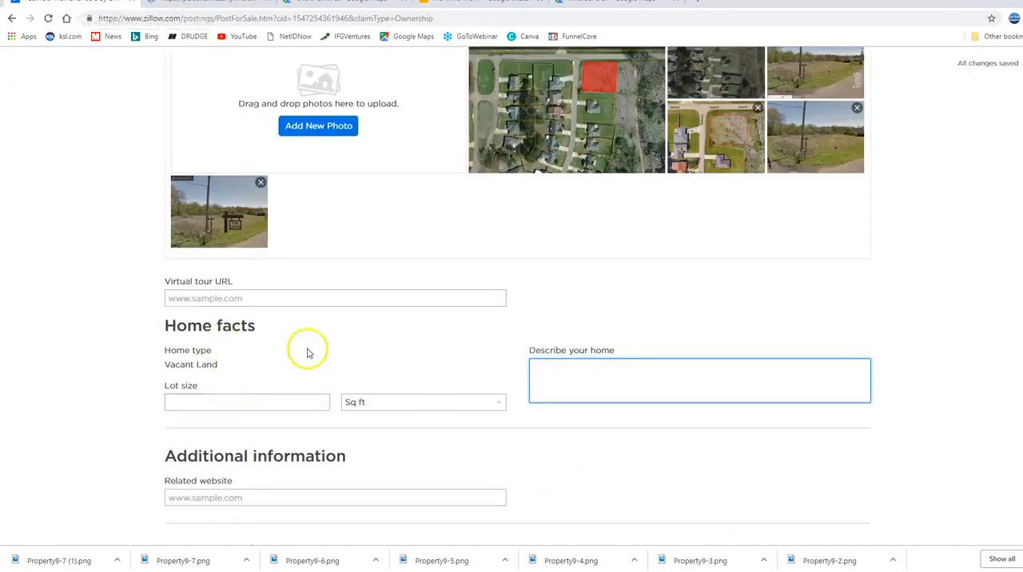
pyautogui.click(492, 8)
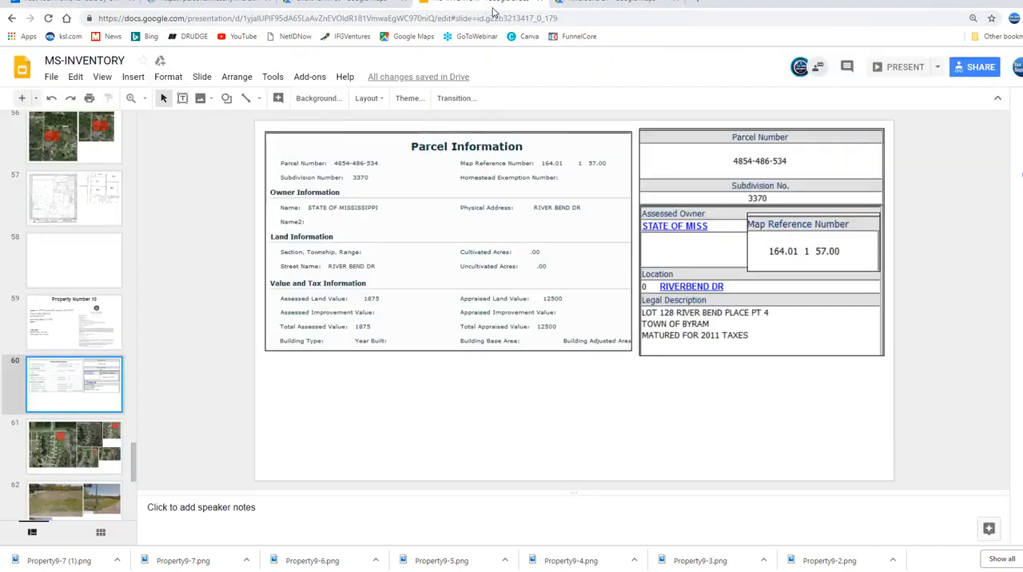
pyautogui.click(56, 448)
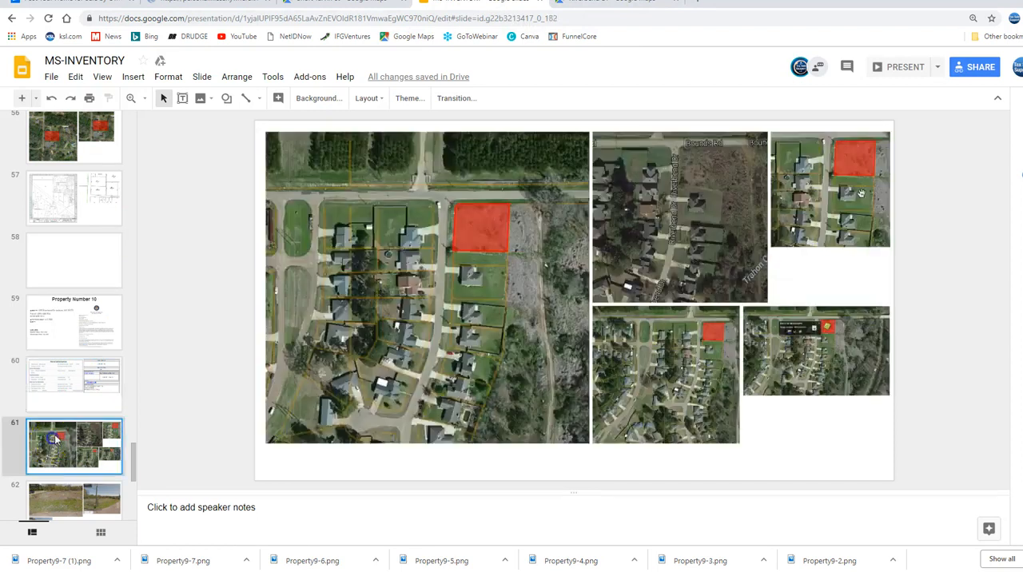
pyautogui.click(84, 317)
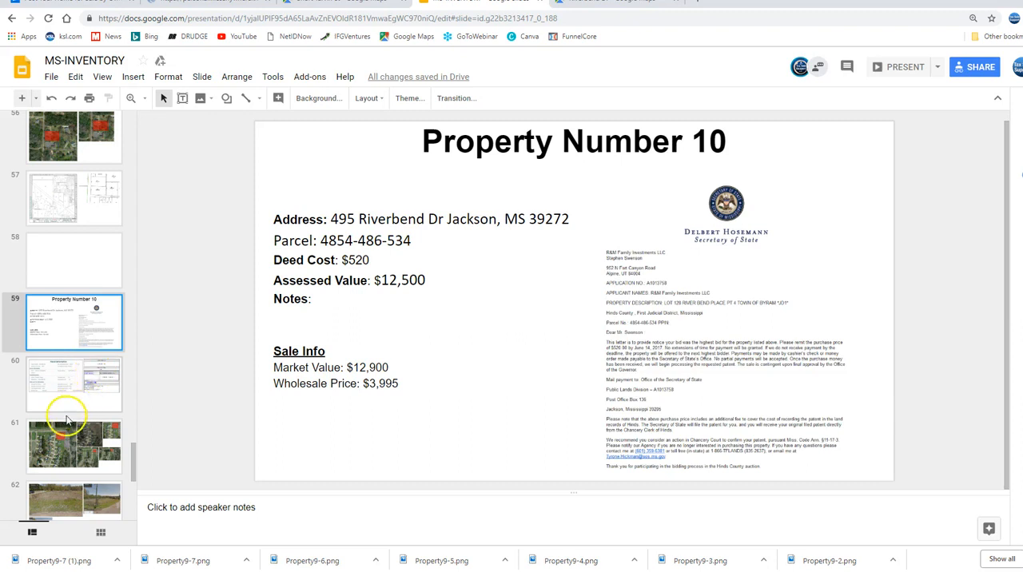
pyautogui.scroll(-2, 58, 435)
pyautogui.scroll(-1, 56, 441)
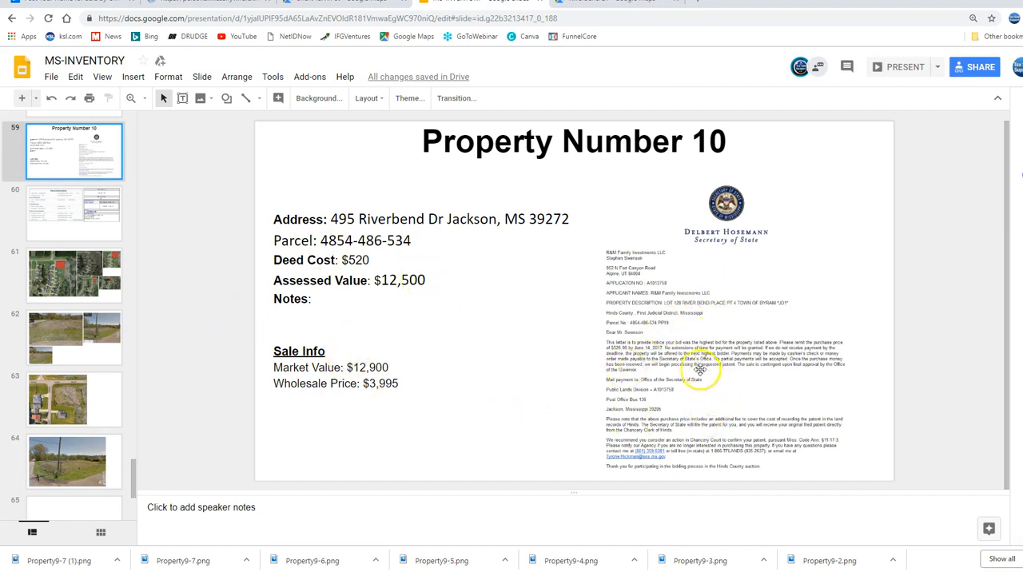
pyautogui.click(70, 290)
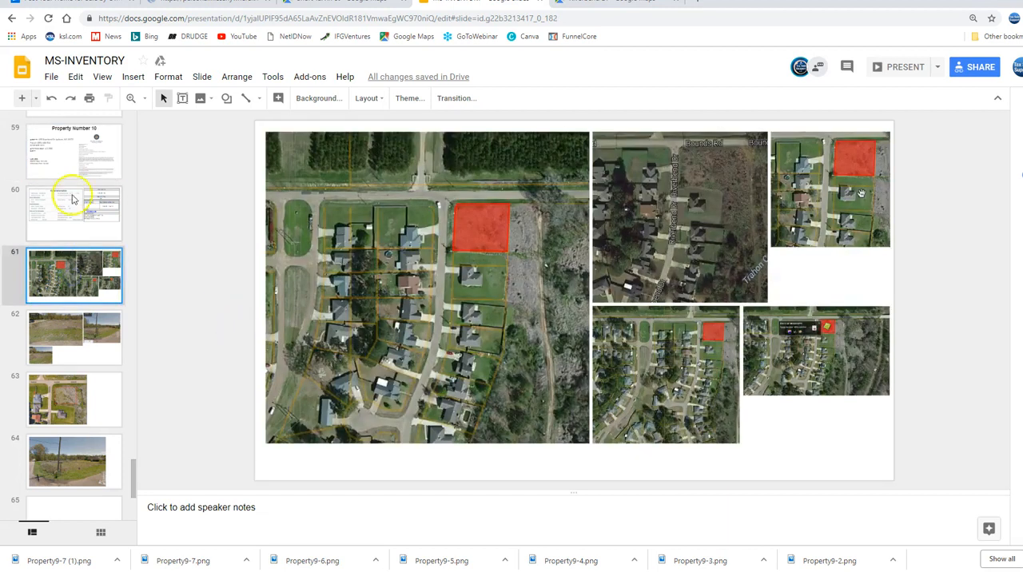
# Check the parcel information slide for Property Number 10, then switch back to the Zillow posting and set the lot size to 0.26 acres
pyautogui.click(72, 198)
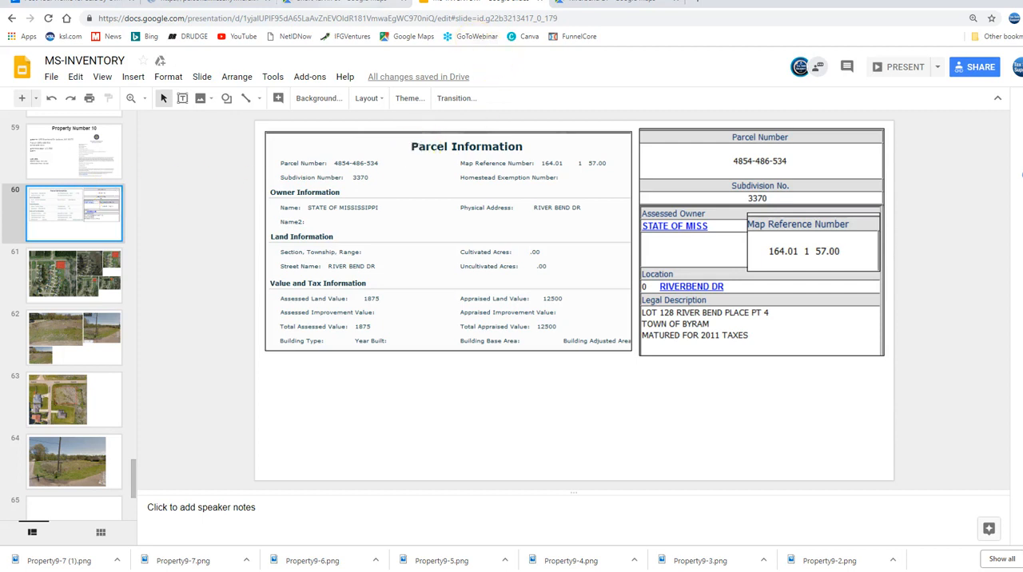
pyautogui.click(76, 2)
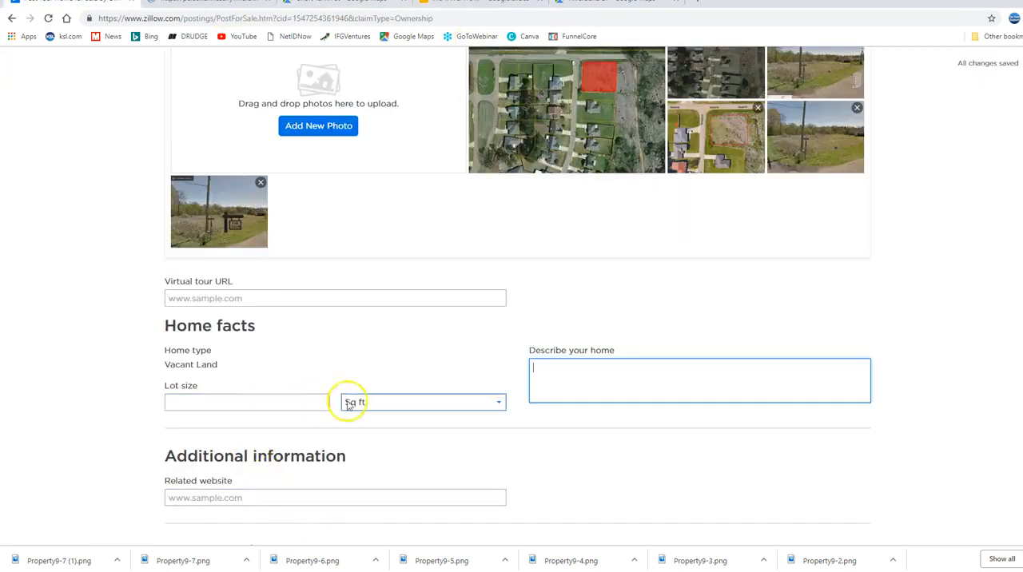
pyautogui.click(422, 402)
pyautogui.click(379, 428)
pyautogui.click(211, 400)
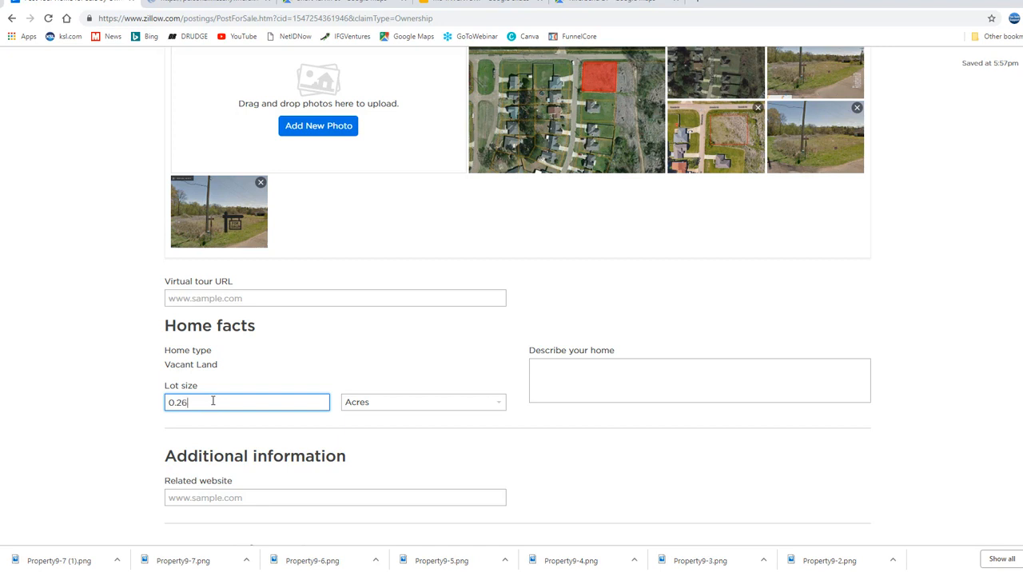
# Review the listing form's home description, related website, phone number and terms agreement sections, leaving the home description open for editing
pyautogui.scroll(-1, 479, 437)
pyautogui.click(535, 307)
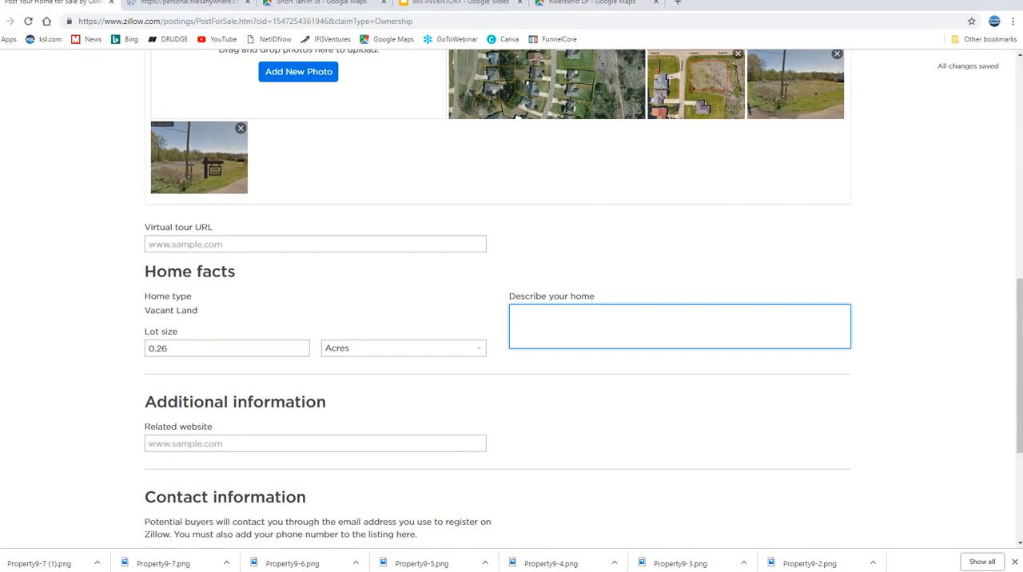
pyautogui.scroll(-1, 672, 284)
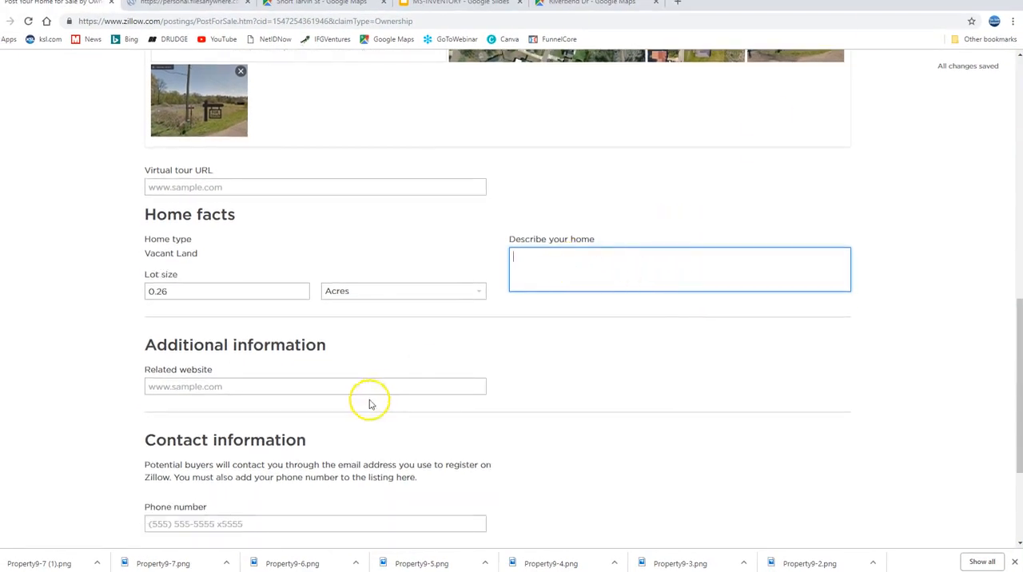
pyautogui.scroll(-1, 320, 432)
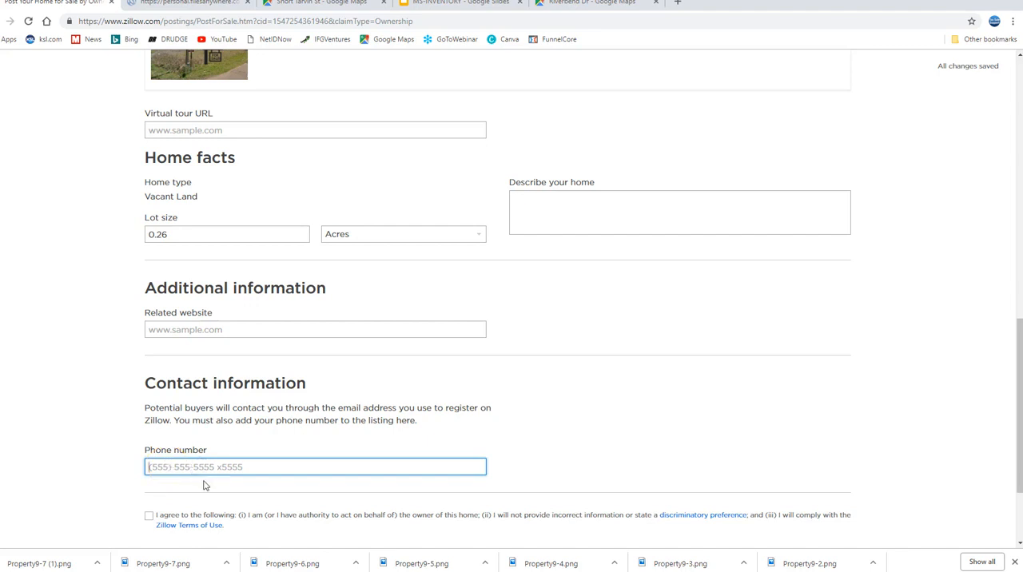
pyautogui.click(237, 469)
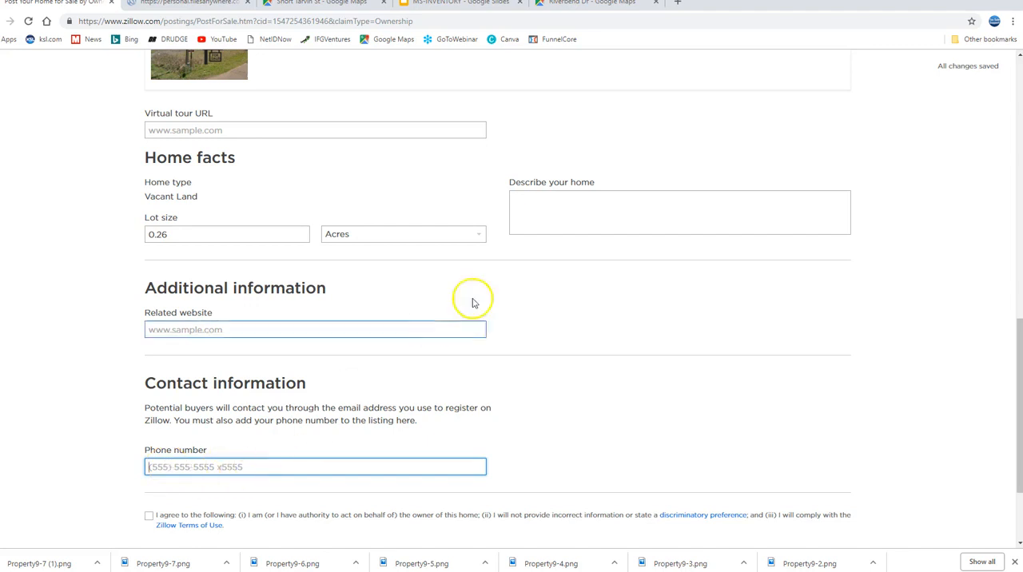
pyautogui.click(537, 205)
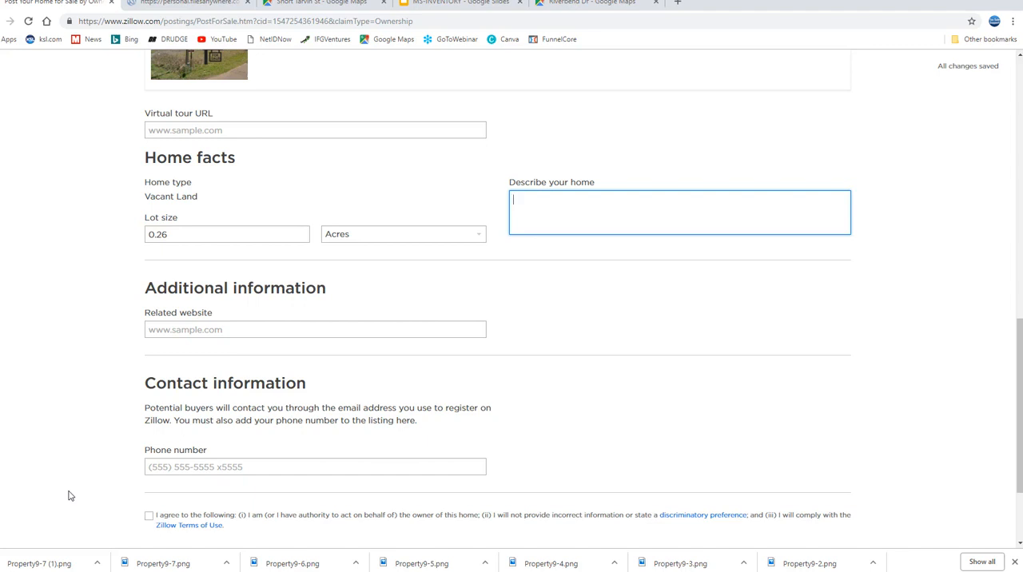
pyautogui.scroll(5, 69, 496)
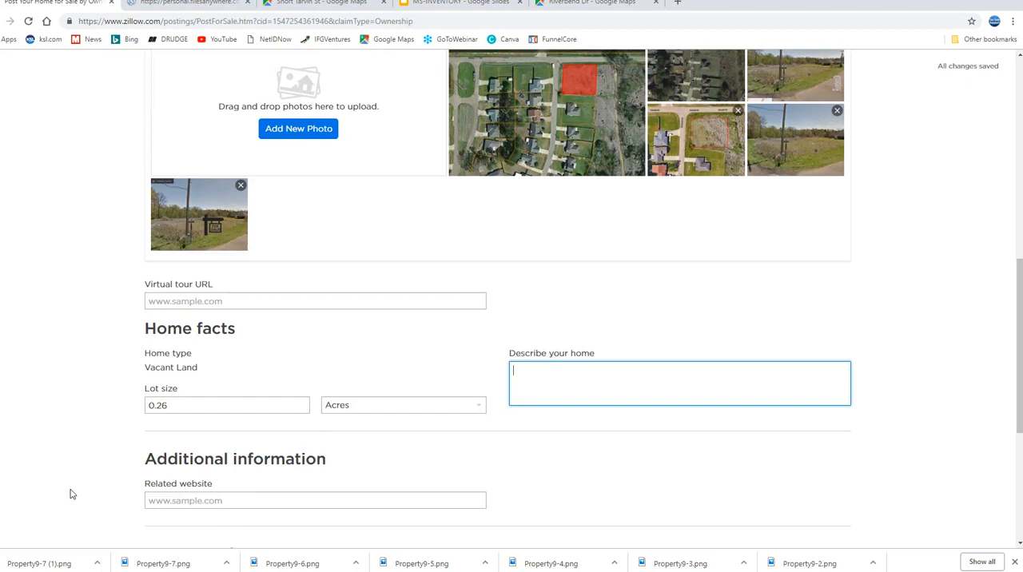